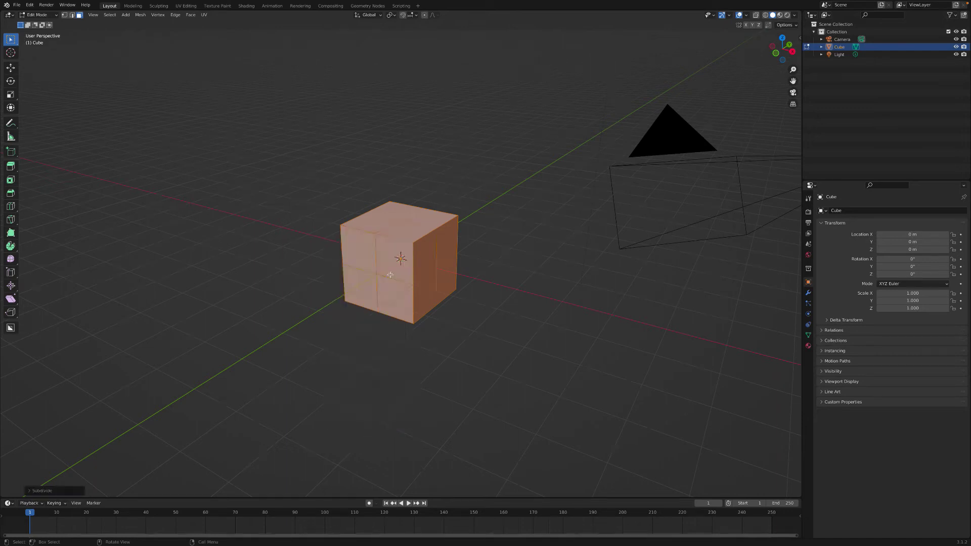
- Subdivide the cube so that each side is divided into a three-by-three grid of faces
{"action": "left_click", "coordinate": [50, 493]}
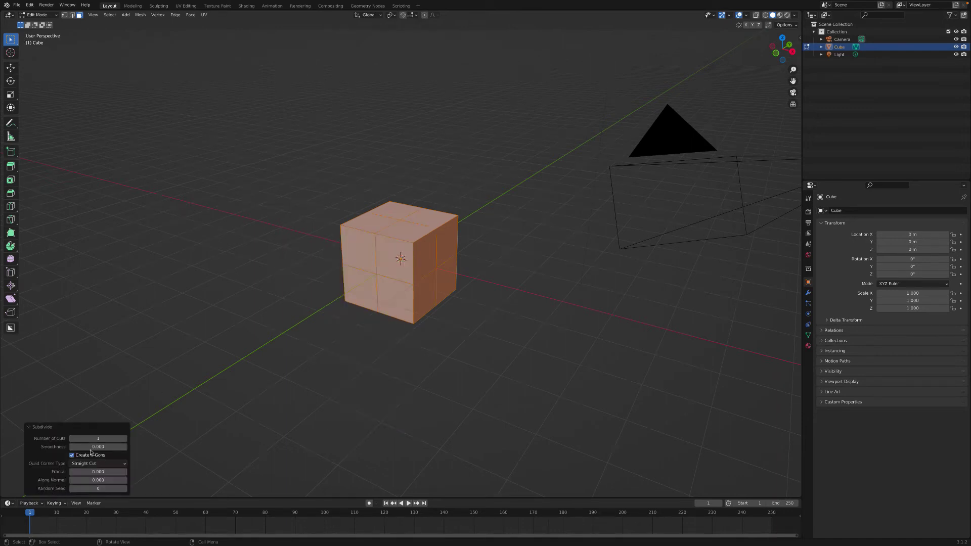
{"action": "middle_click_drag", "start_coordinate": [131, 435], "coordinate": [314, 369]}
- Inset the three top-row faces on the cube's front side by about 0.02 m and extrude them outward about 0.02 m along Y
{"action": "left_click", "coordinate": [420, 258]}
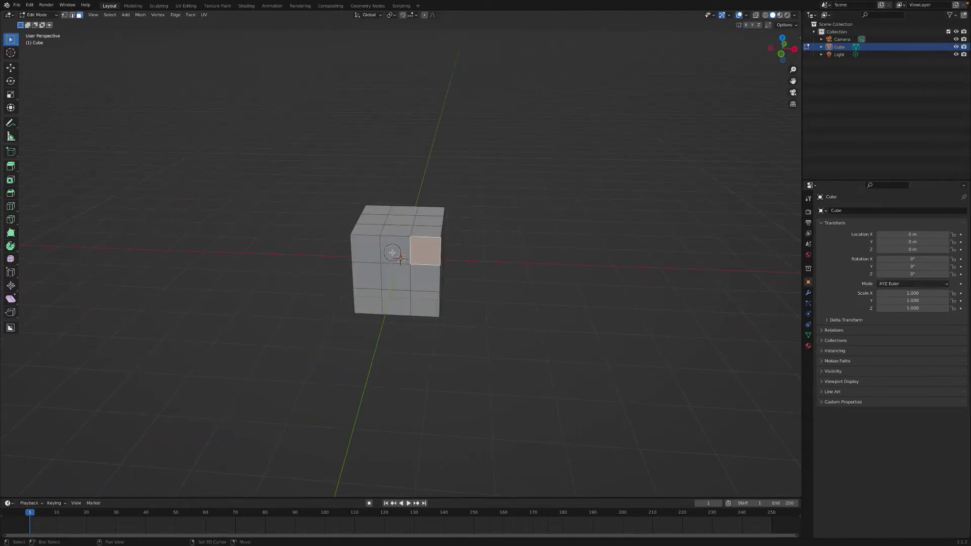
{"action": "left_click", "coordinate": [394, 253], "text": "shift"}
{"action": "left_click", "coordinate": [364, 252], "text": "shift"}
{"action": "middle_click_drag", "start_coordinate": [441, 302], "coordinate": [429, 301]}
{"action": "key", "text": "i"}
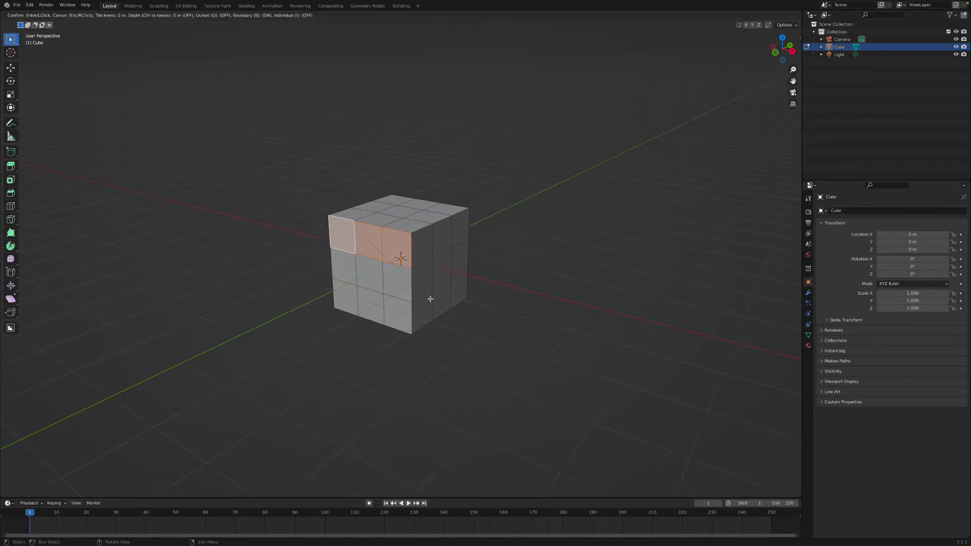
{"action": "left_click", "coordinate": [430, 298]}
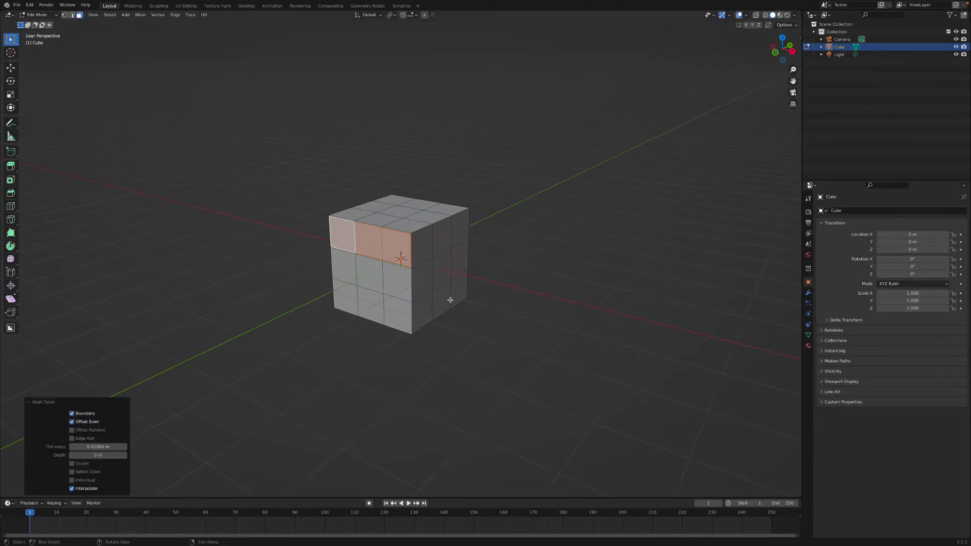
{"action": "middle_click_drag", "start_coordinate": [450, 300], "coordinate": [451, 300]}
{"action": "key", "text": "e"}
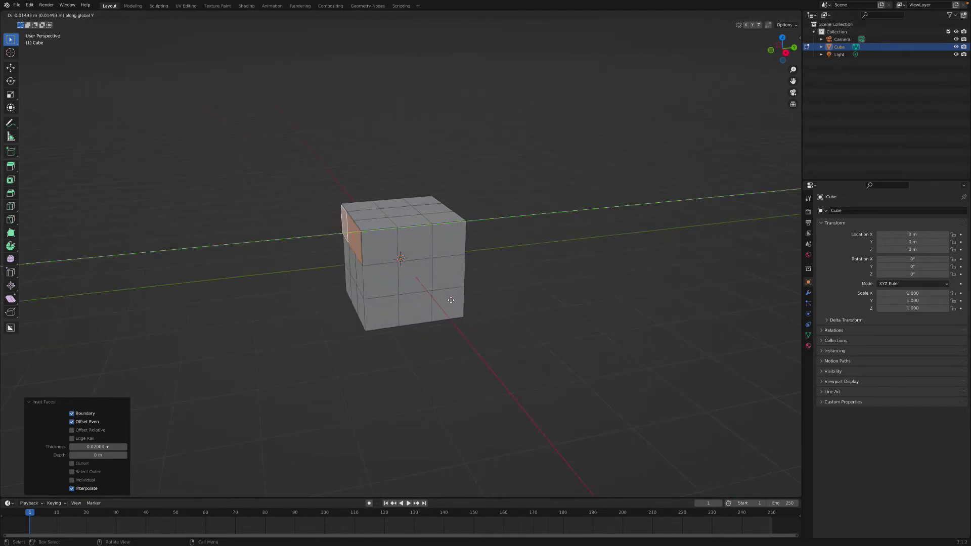
{"action": "left_click", "coordinate": [450, 300]}
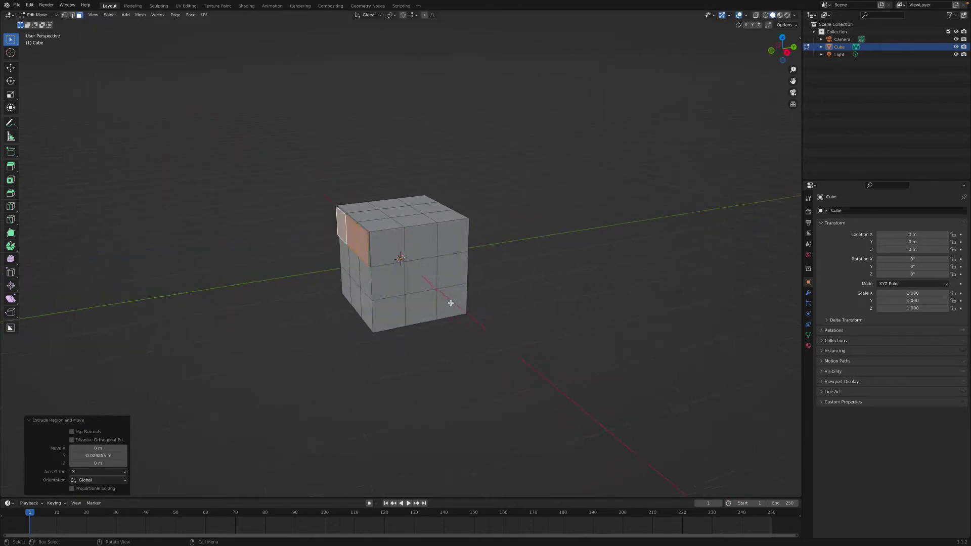
- Inset the three middle-row faces on the front side by about 0.03 m and extrude them outward about 0.17 m along Y
{"action": "middle_click_drag", "start_coordinate": [449, 303], "coordinate": [417, 293]}
{"action": "left_click", "coordinate": [410, 283]}
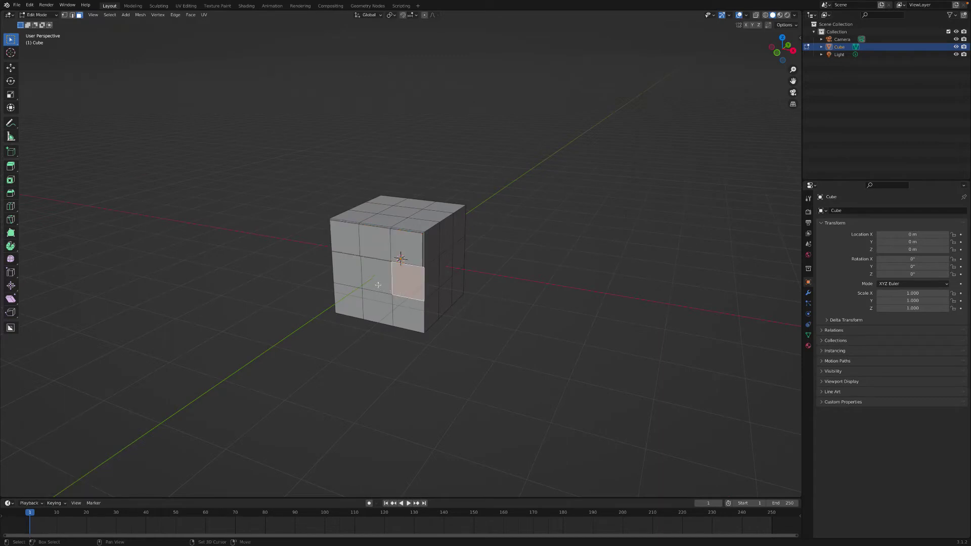
{"action": "left_click", "coordinate": [377, 281], "text": "shift"}
{"action": "left_click", "coordinate": [357, 285], "text": "shift"}
{"action": "key", "text": "i"}
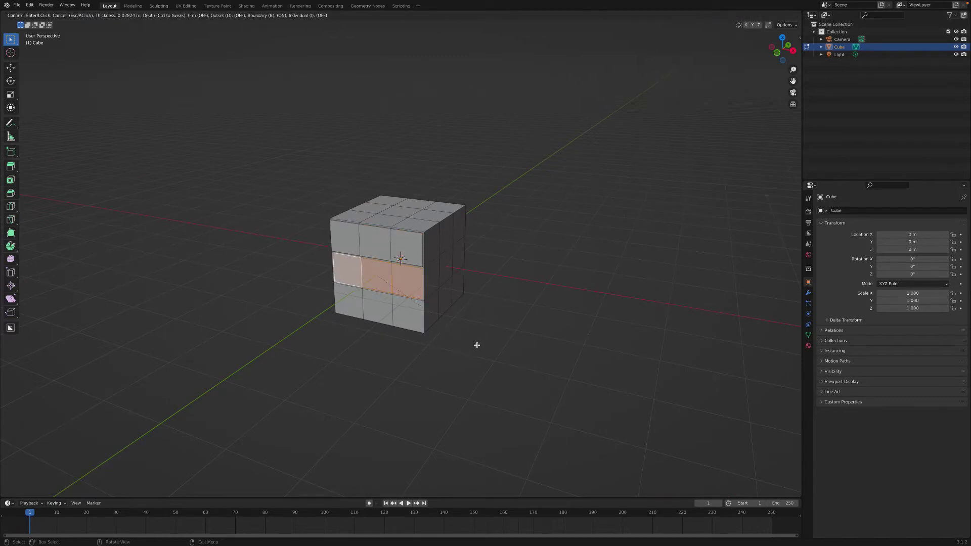
{"action": "left_click", "coordinate": [477, 345]}
{"action": "middle_click_drag", "start_coordinate": [479, 341], "coordinate": [475, 344]}
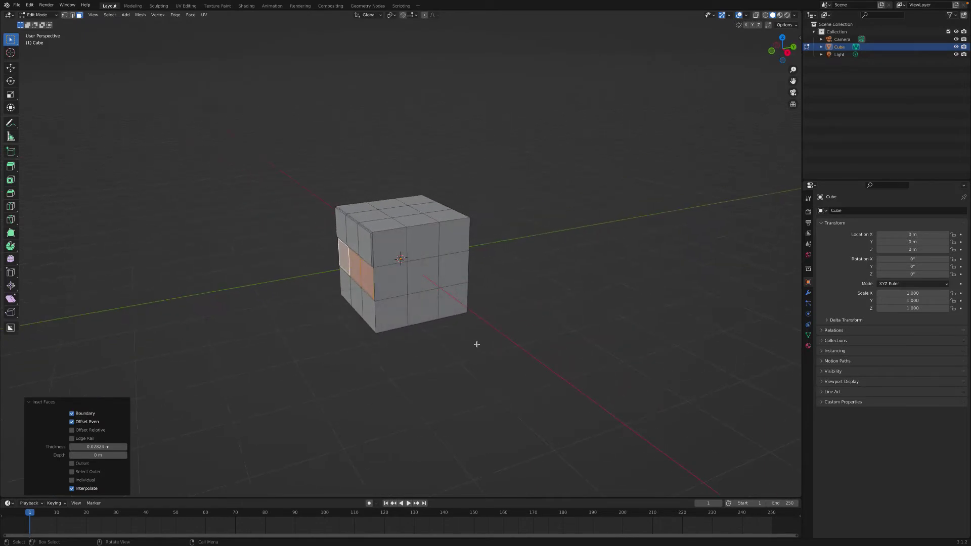
{"action": "key", "text": "g"}
{"action": "key", "text": "y"}
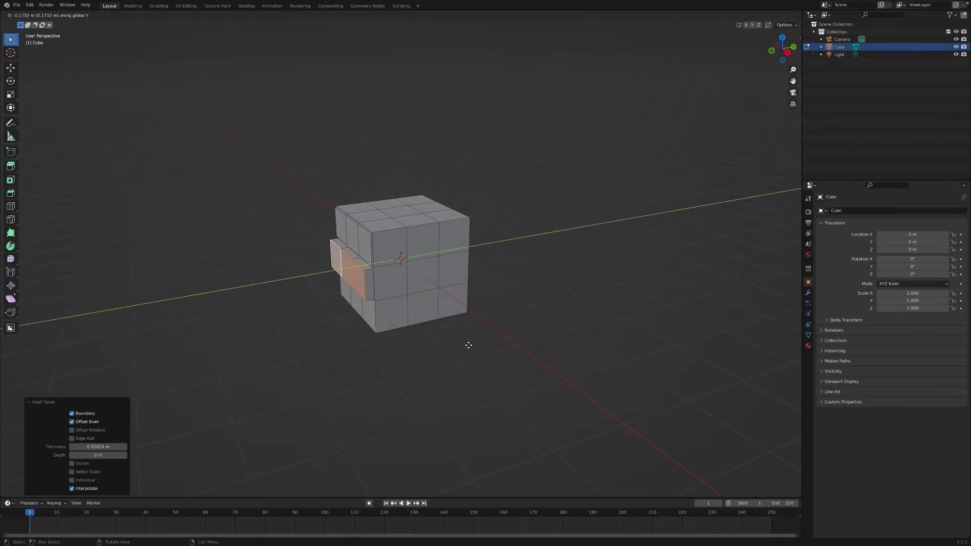
{"action": "left_click", "coordinate": [468, 344]}
- Inset the three bottom-row faces on the front side by about 0.02 m and extrude them outward about 0.03 m
{"action": "middle_click_drag", "start_coordinate": [469, 343], "coordinate": [445, 344]}
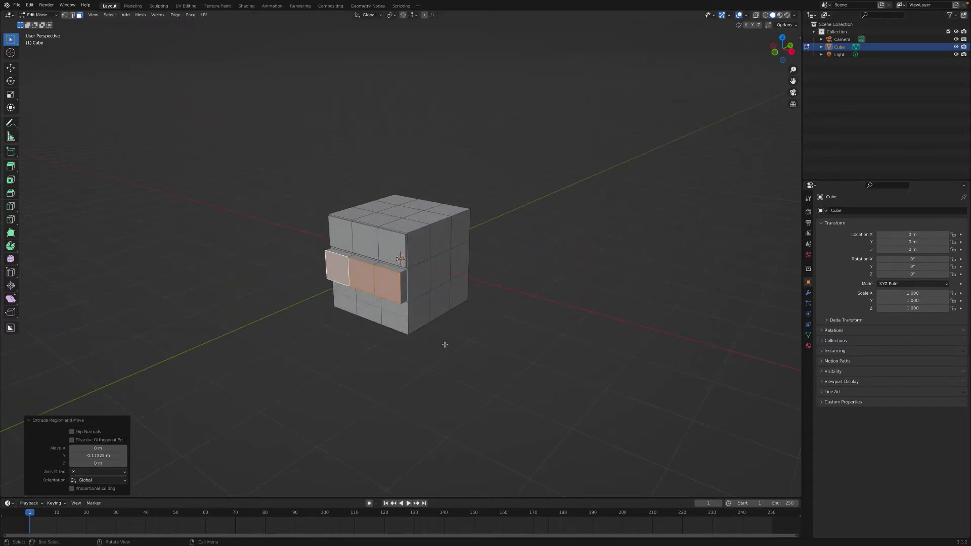
{"action": "left_click", "coordinate": [399, 324]}
{"action": "left_click", "coordinate": [356, 312], "text": "shift"}
{"action": "left_click", "coordinate": [369, 311], "text": "shift"}
{"action": "middle_click_drag", "start_coordinate": [370, 312], "coordinate": [390, 324]}
{"action": "key", "text": "i"}
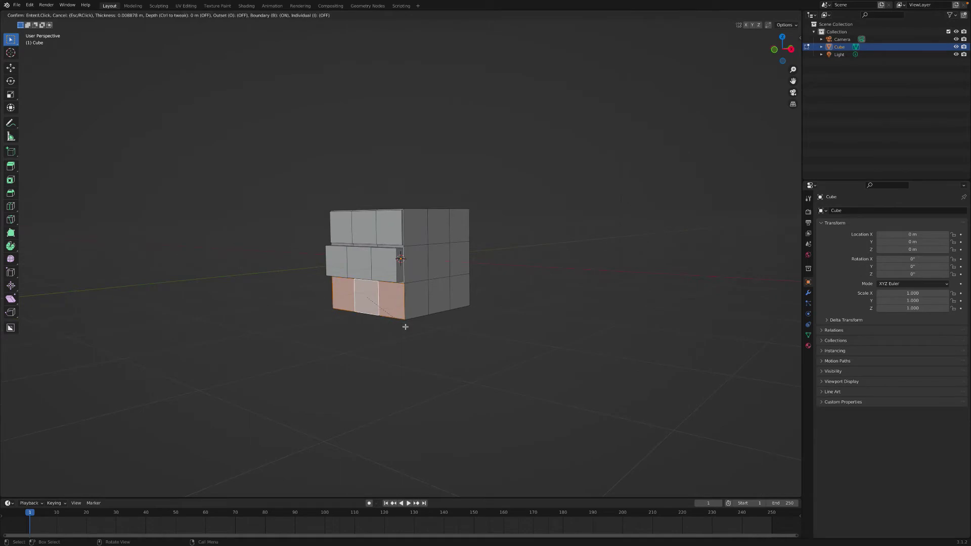
{"action": "left_click", "coordinate": [405, 327]}
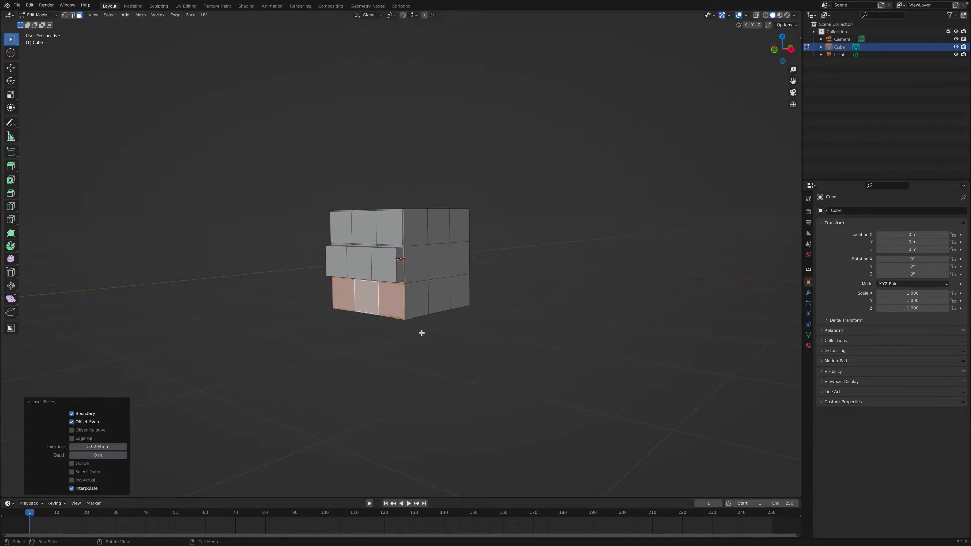
{"action": "key", "text": "e"}
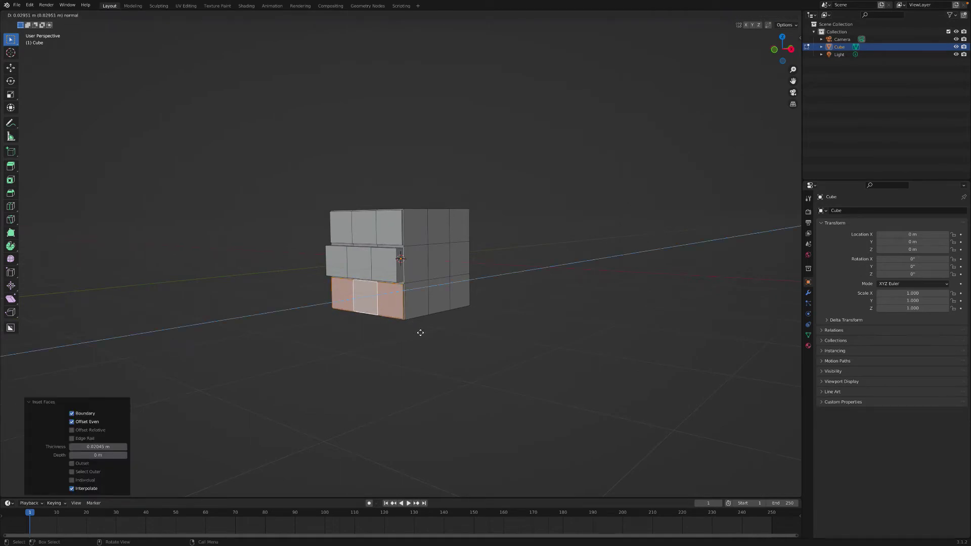
{"action": "left_click", "coordinate": [421, 333]}
- Delete the three upper faces of the protruding middle row
{"action": "middle_click_drag", "start_coordinate": [420, 333], "coordinate": [399, 318]}
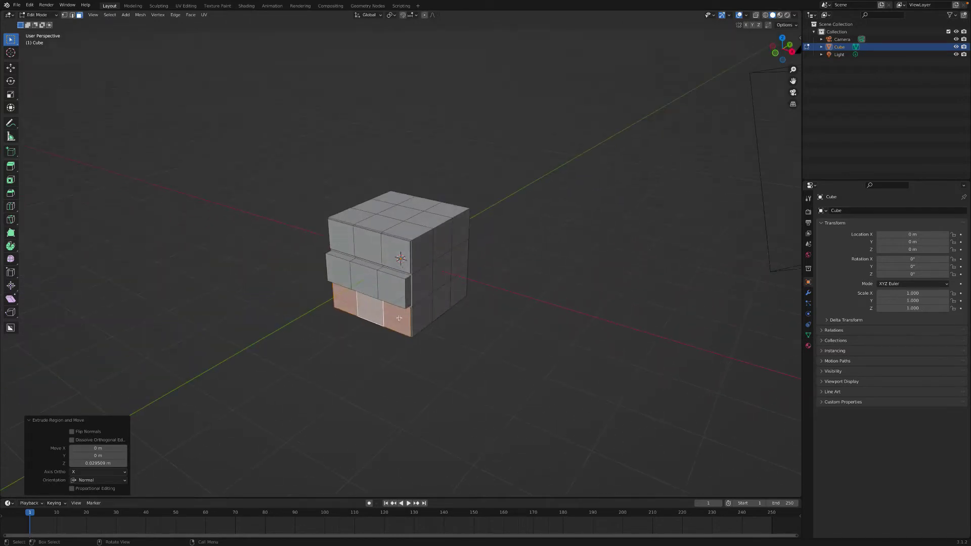
{"action": "left_click", "coordinate": [377, 268]}
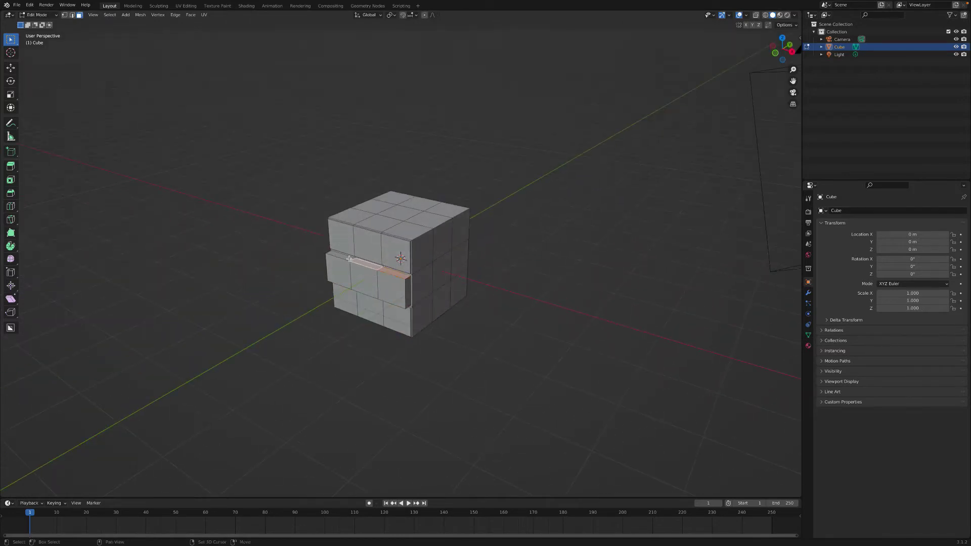
{"action": "key", "text": "z"}
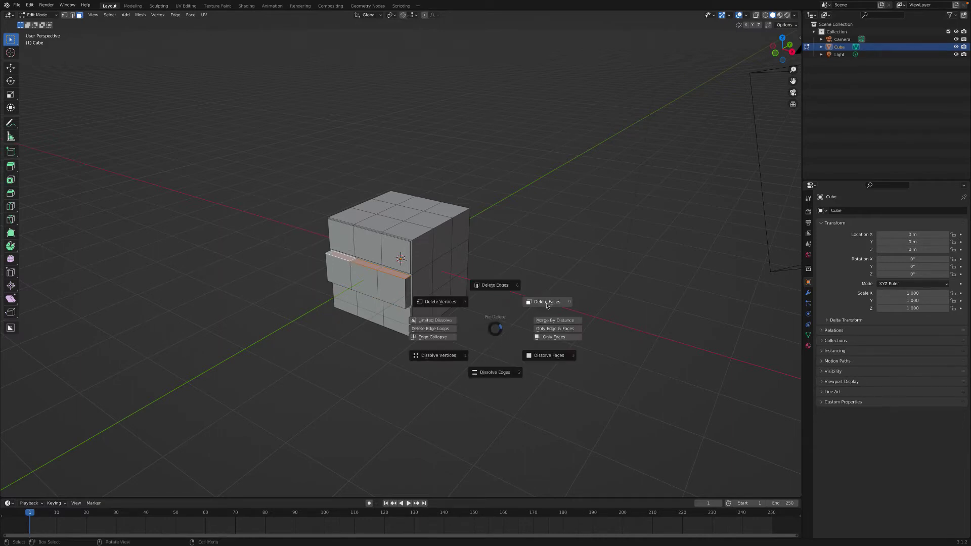
{"action": "left_click", "coordinate": [552, 303]}
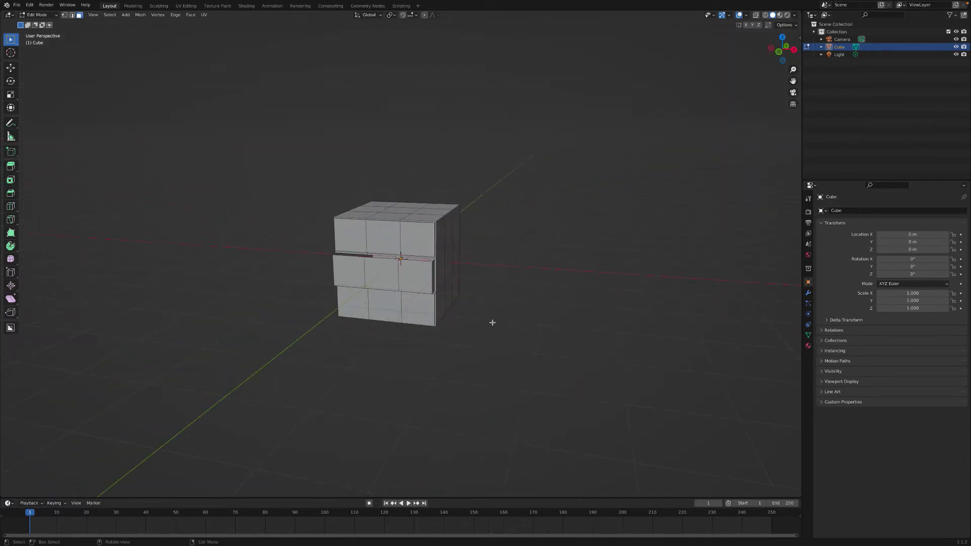
- Add a UV sphere in Object Mode and move it in front of the cube to about -3.98 m along Y
{"action": "key", "text": "Tab"}
{"action": "middle_click_drag", "start_coordinate": [484, 331], "coordinate": [484, 331]}
{"action": "key", "text": "shift+a"}
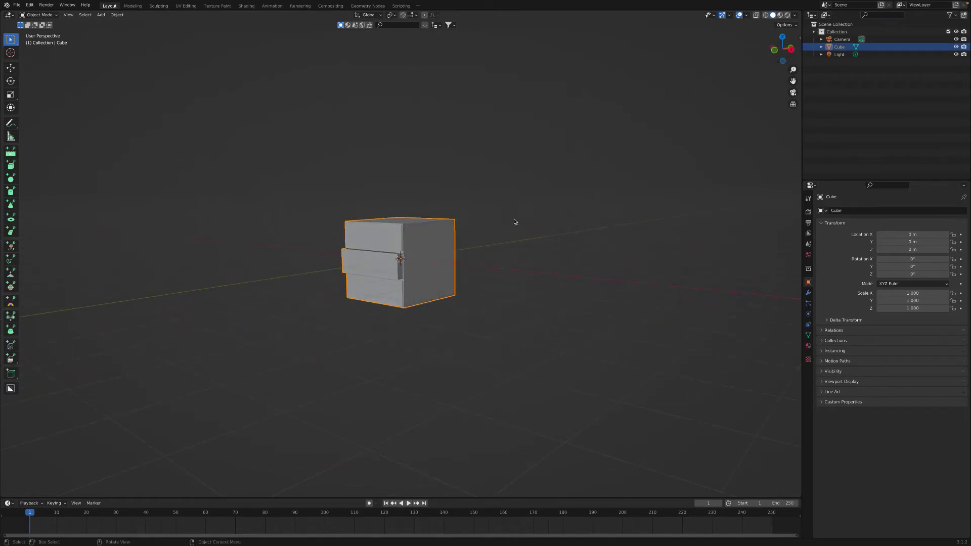
{"action": "key", "text": "shift+a"}
{"action": "mouse_move", "coordinate": [515, 227]}
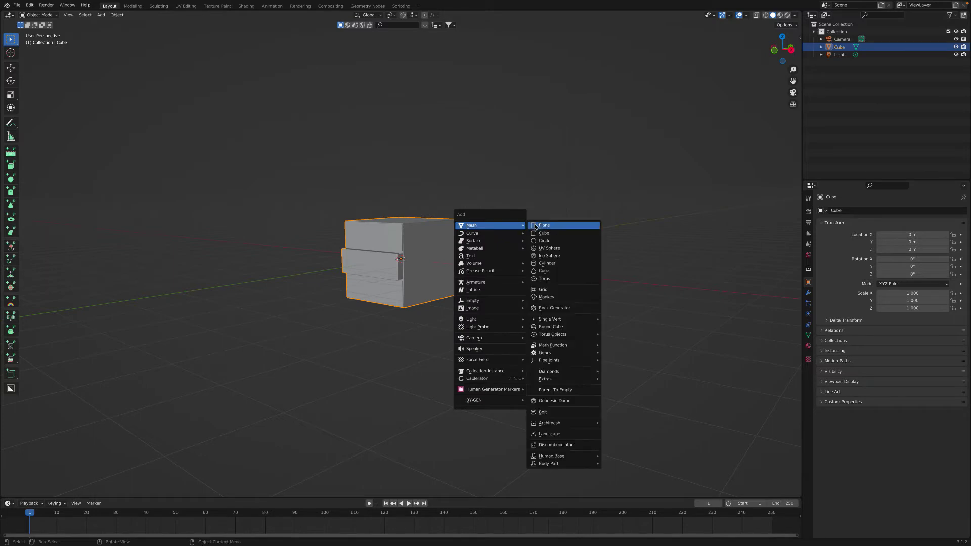
{"action": "left_click", "coordinate": [554, 248]}
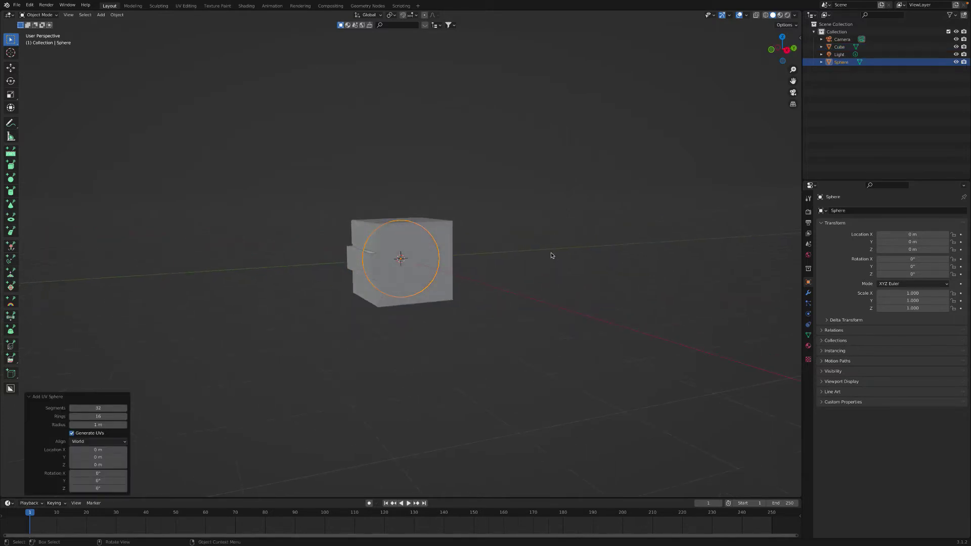
{"action": "key", "text": "g"}
{"action": "key", "text": "y"}
{"action": "left_click", "coordinate": [390, 268]}
- Shade the sphere smooth and rotate it 90° about the X axis
{"action": "middle_click_drag", "start_coordinate": [315, 308], "coordinate": [431, 307]}
{"action": "right_click", "coordinate": [412, 310]}
{"action": "left_click", "coordinate": [413, 308]}
{"action": "key", "text": "r"}
{"action": "key", "text": "x"}
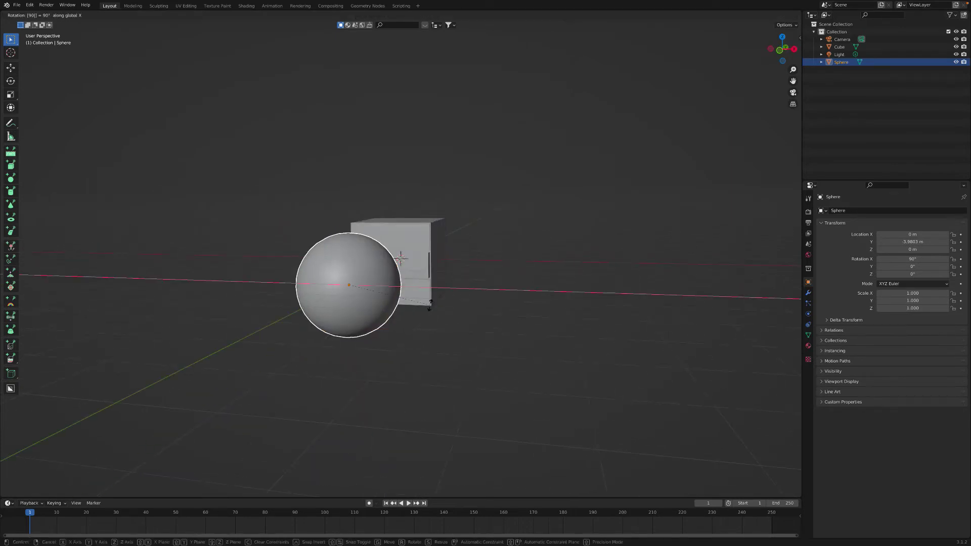
{"action": "key", "text": "Return"}
- Circle-select the faces around the sphere's front pole and push them inward about 0.14 m along Y
{"action": "key", "text": "Tab"}
{"action": "left_click", "coordinate": [455, 347]}
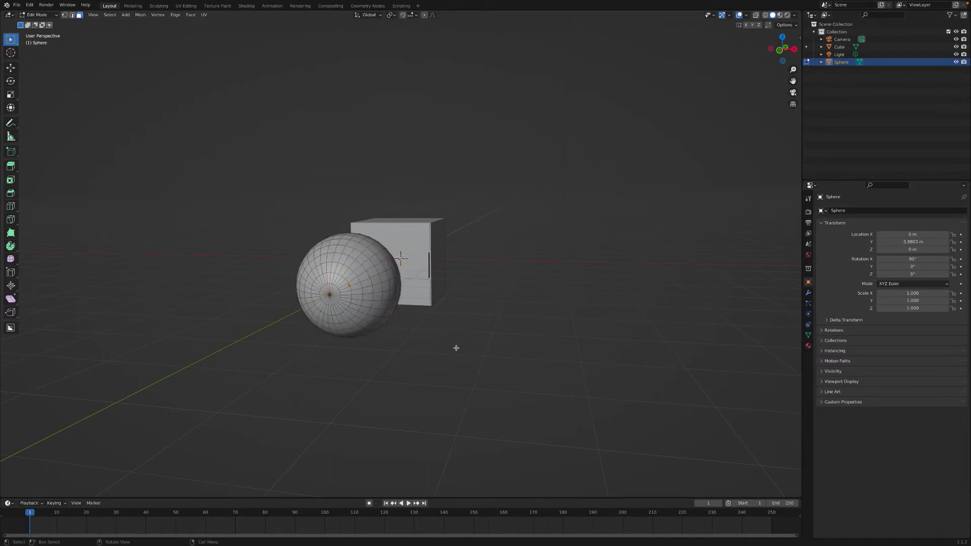
{"action": "middle_click_drag", "start_coordinate": [455, 347], "coordinate": [466, 366]}
{"action": "key", "text": "c"}
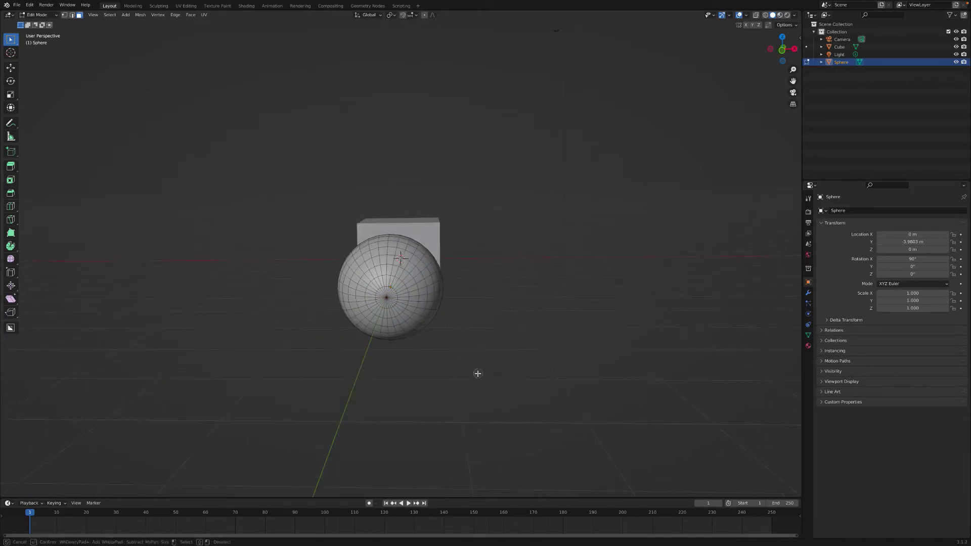
{"action": "left_click", "coordinate": [386, 298]}
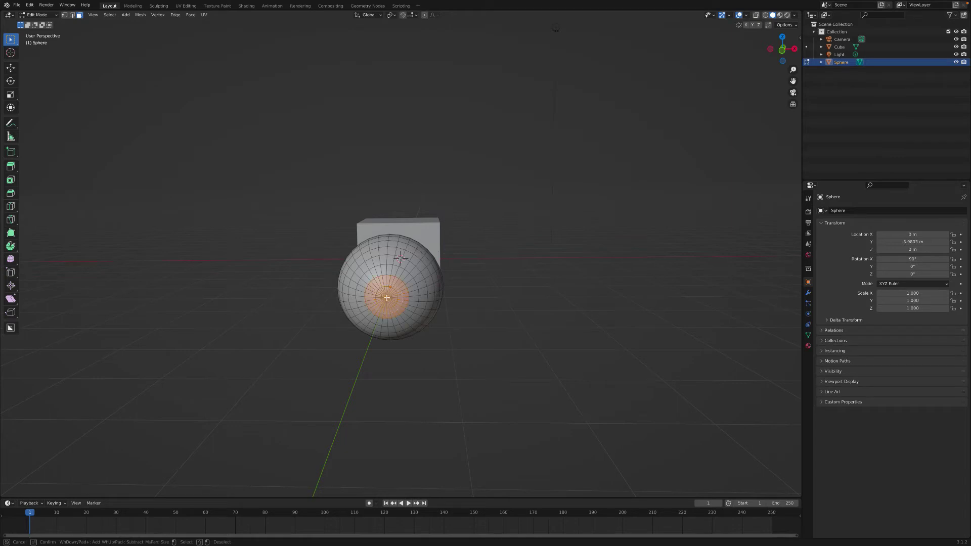
{"action": "right_click", "coordinate": [460, 341]}
{"action": "mouse_move", "coordinate": [459, 340]}
{"action": "middle_mouse_down"}
{"action": "mouse_move", "coordinate": [492, 347]}
{"action": "mouse_move", "coordinate": [482, 351]}
{"action": "middle_mouse_up"}
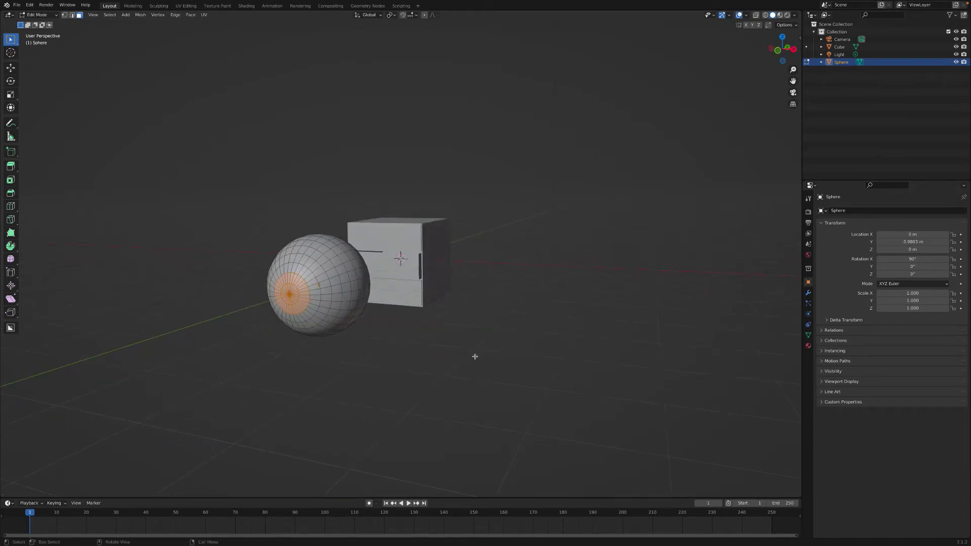
{"action": "key", "text": "g"}
{"action": "key", "text": "y"}
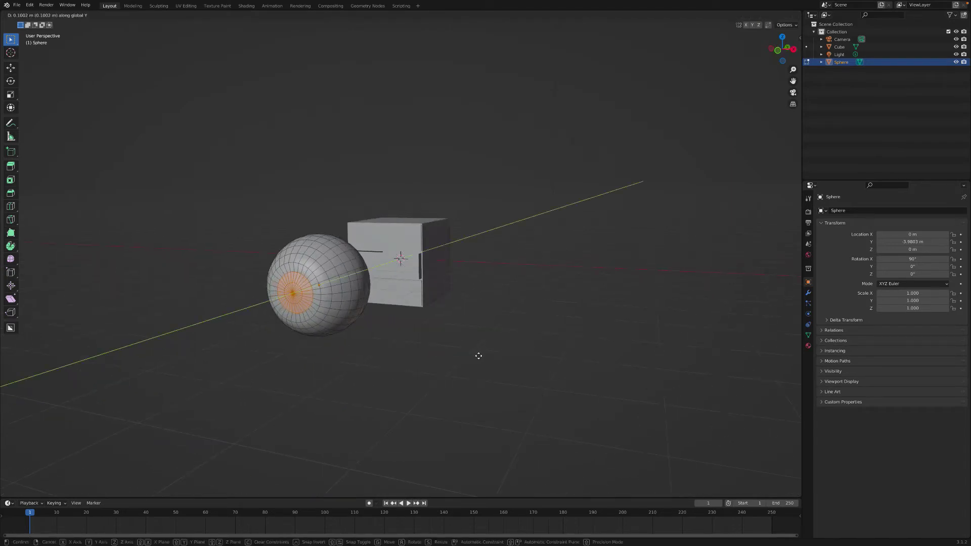
{"action": "left_click", "coordinate": [480, 356]}
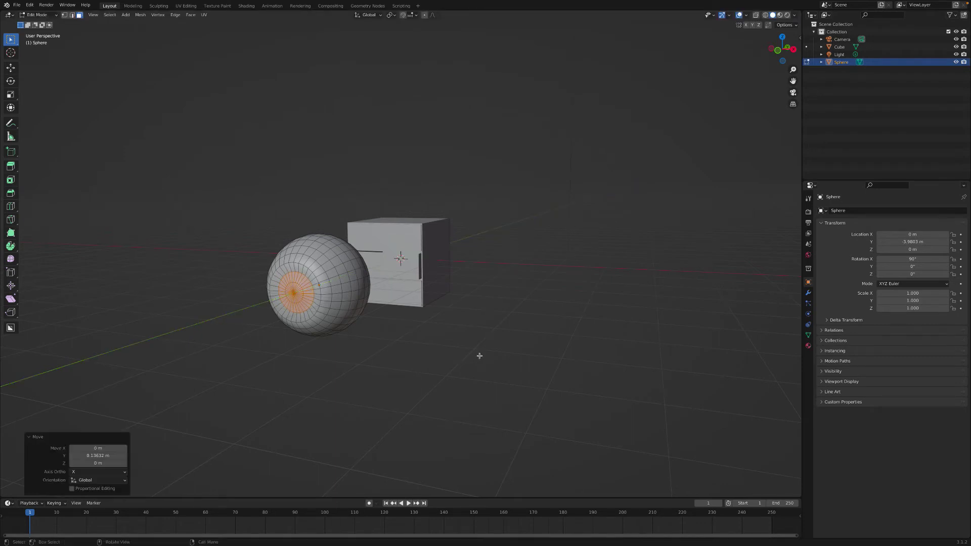
{"action": "key", "text": "Tab"}
{"action": "scroll", "coordinate": [433, 358], "scroll_direction": "down", "scroll_amount": 1}
{"action": "middle_click_drag", "start_coordinate": [433, 358], "coordinate": [295, 316]}
{"action": "key", "text": "Tab"}
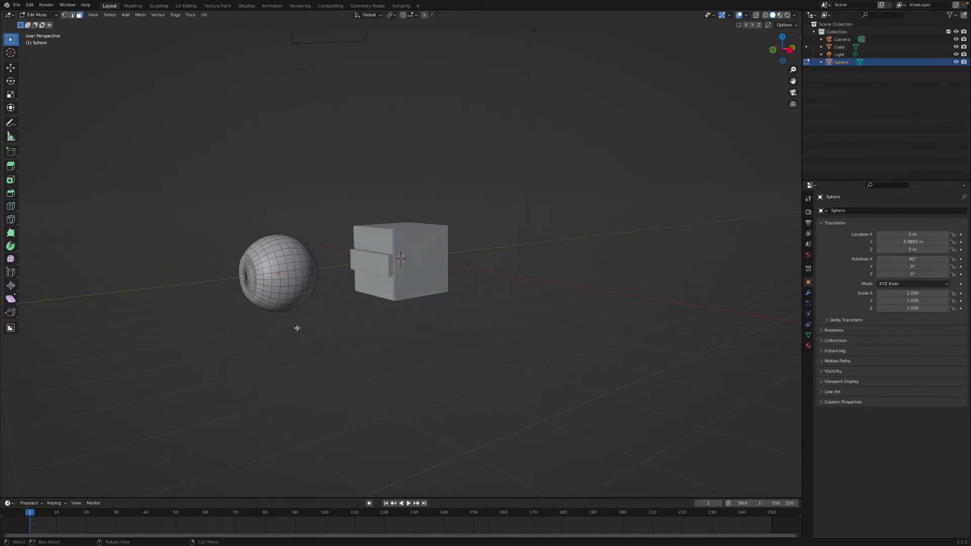
{"action": "key", "text": "Tab"}
{"action": "middle_click_drag", "start_coordinate": [294, 329], "coordinate": [285, 321]}
{"action": "key", "text": "Tab"}
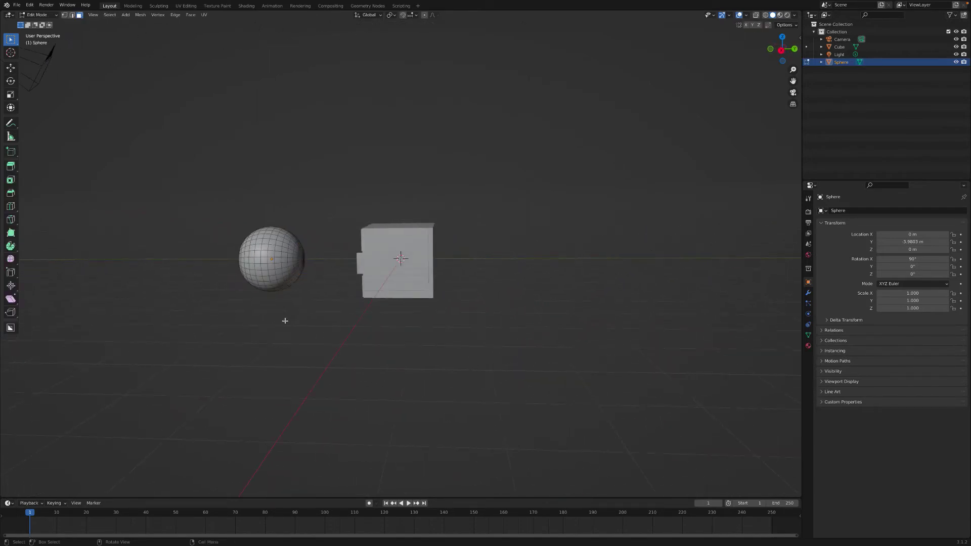
- Isolate the sphere in local view and enter Edit Mode on it
{"action": "key", "text": "Tab"}
{"action": "key", "text": "KP_Divide"}
{"action": "key", "text": "Tab"}
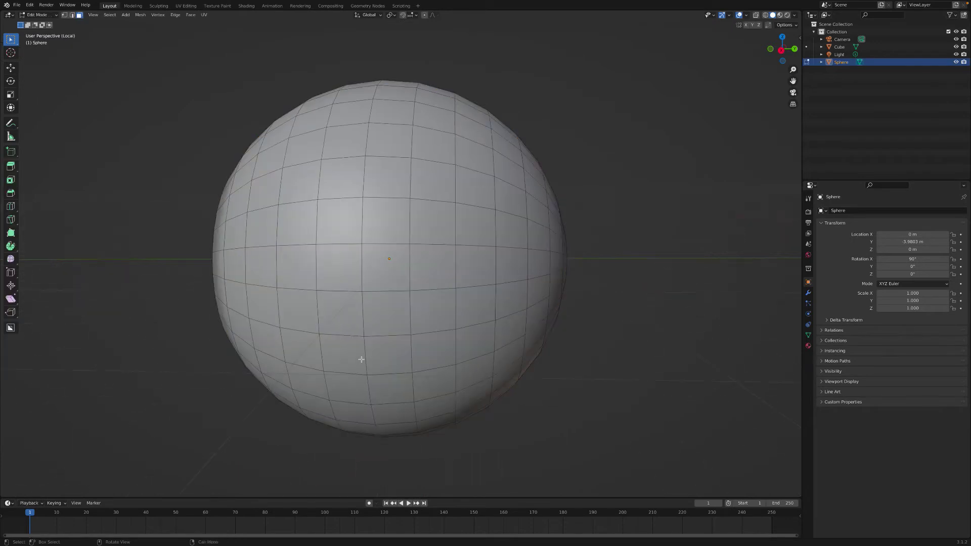
- Circle-select the faces around the sphere's rear pole, extrude them about 0.9 m into a stem and return to Object Mode
{"action": "scroll", "coordinate": [362, 359], "scroll_direction": "down", "scroll_amount": 4}
{"action": "middle_click_drag", "start_coordinate": [370, 360], "coordinate": [371, 360]}
{"action": "scroll", "coordinate": [372, 361], "scroll_direction": "down", "scroll_amount": 3}
{"action": "key", "text": "c"}
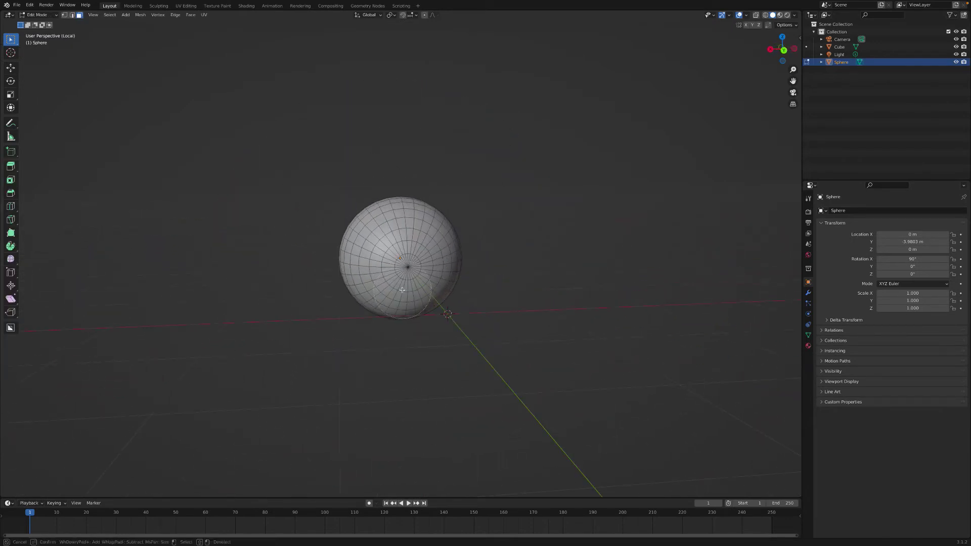
{"action": "left_click", "coordinate": [408, 265]}
{"action": "key", "text": "Escape"}
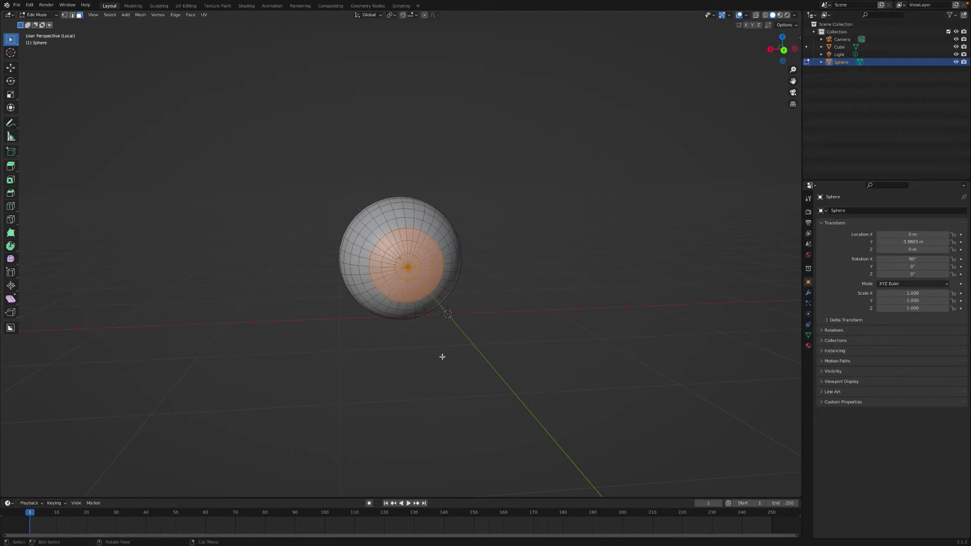
{"action": "middle_click_drag", "start_coordinate": [442, 356], "coordinate": [438, 357]}
{"action": "key", "text": "e"}
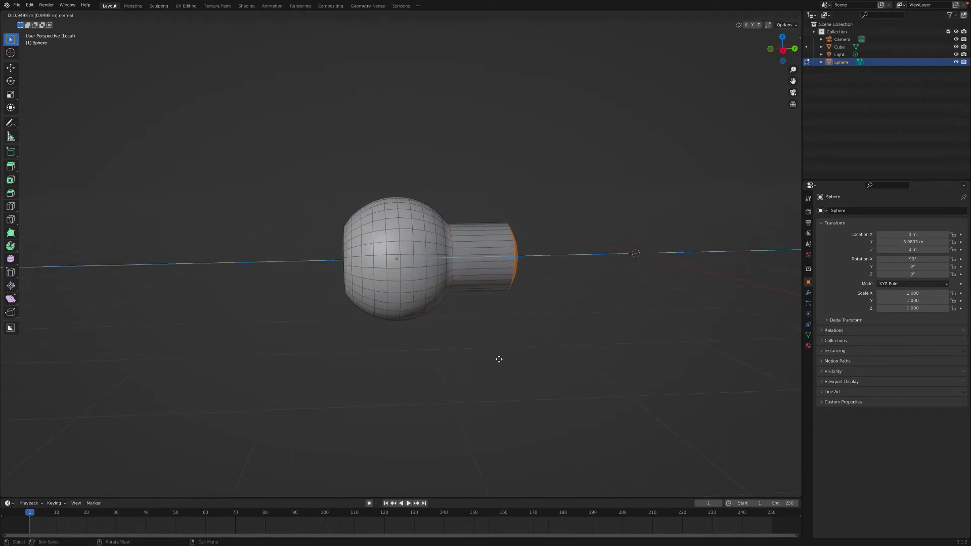
{"action": "left_click", "coordinate": [493, 361]}
{"action": "key", "text": "Tab"}
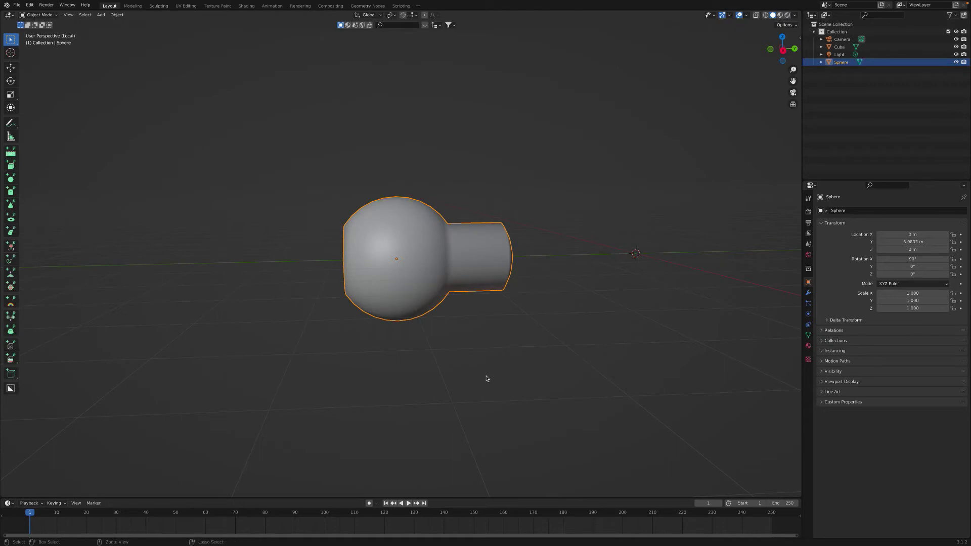
- Leave local view, scale the knob to about 0.28 and stretch it along Y by about 1.11
{"action": "key", "text": "KP_Divide"}
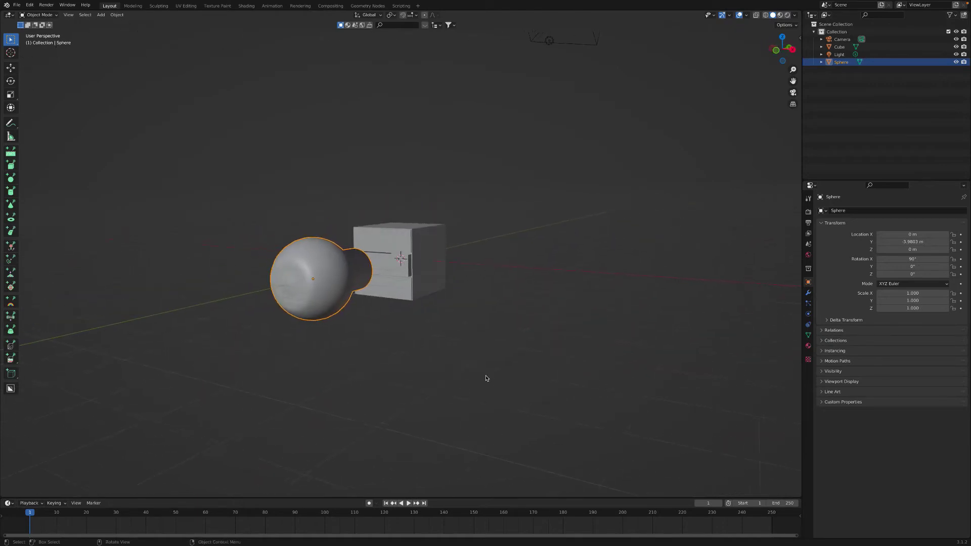
{"action": "key", "text": "s"}
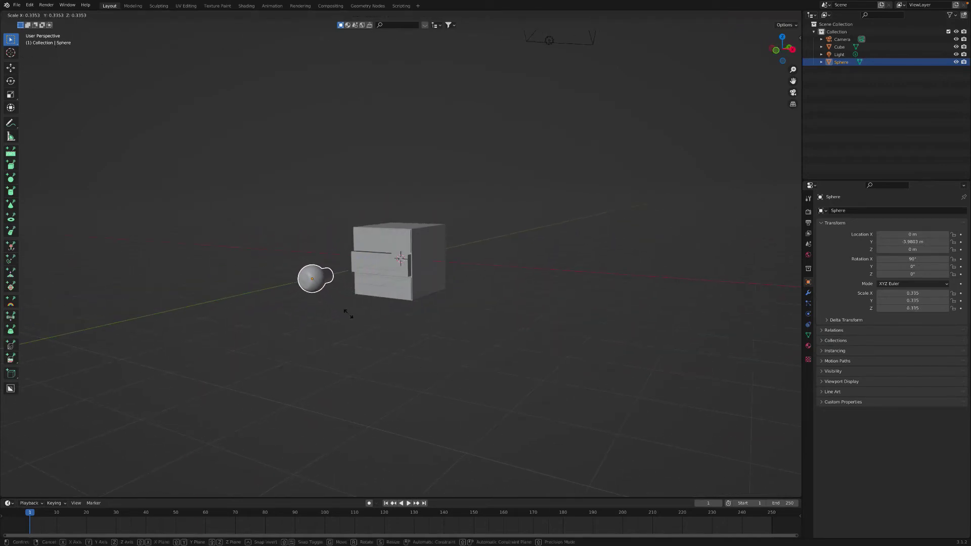
{"action": "left_click", "coordinate": [355, 319]}
{"action": "scroll", "coordinate": [357, 319], "scroll_direction": "up", "scroll_amount": 5}
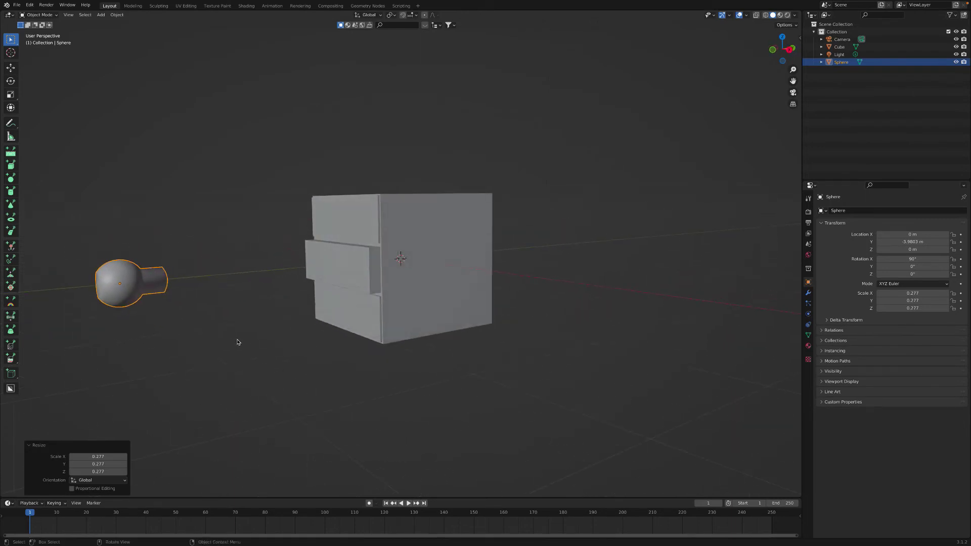
{"action": "key", "text": "s"}
{"action": "key", "text": "y"}
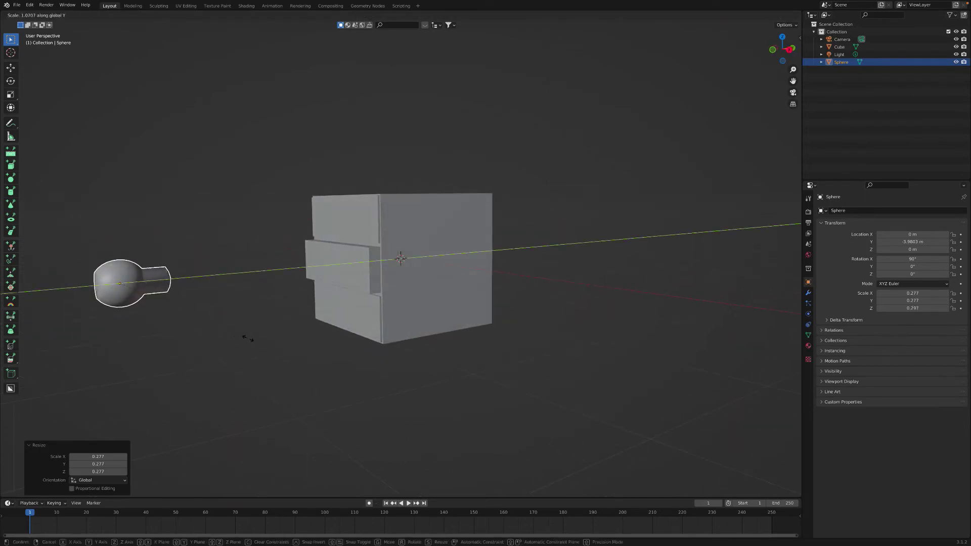
{"action": "left_click", "coordinate": [254, 339]}
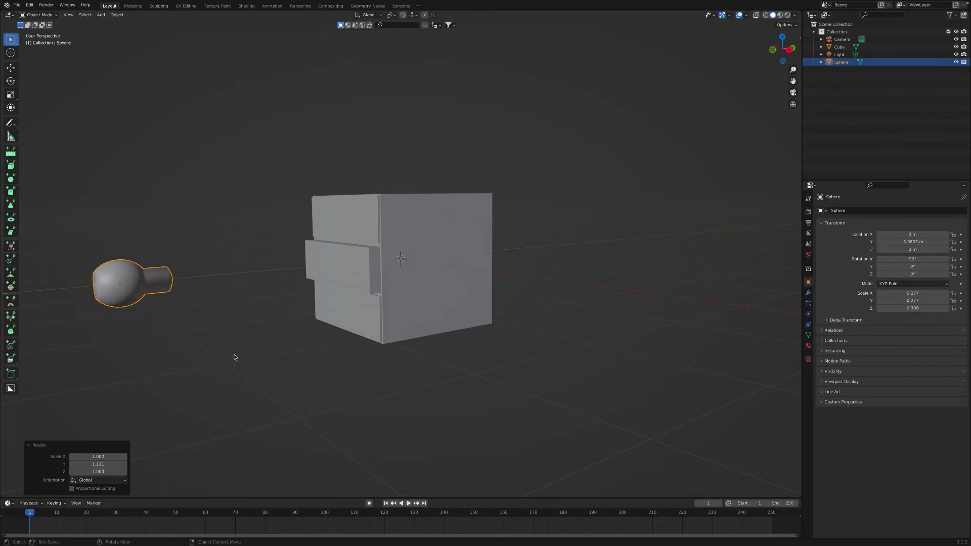
- Move the knob about 2.6 m along Y toward the cube and raise it along Z to the top drawer
{"action": "key", "text": "g"}
{"action": "key", "text": "y"}
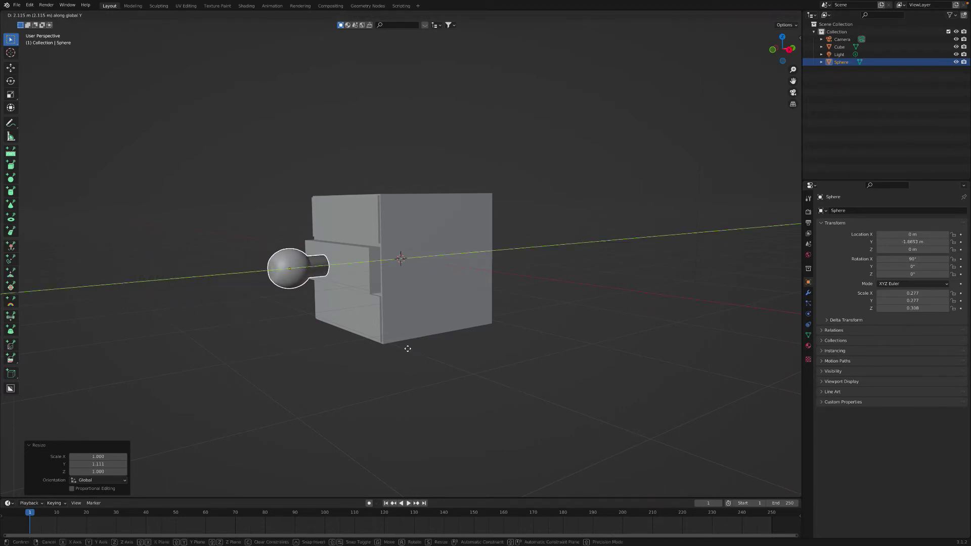
{"action": "left_click", "coordinate": [422, 353]}
{"action": "key", "text": "g"}
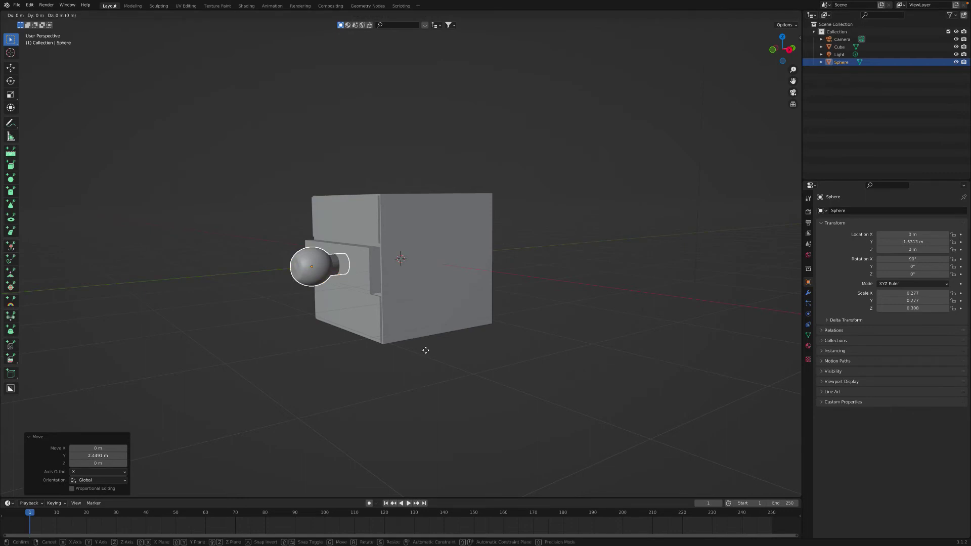
{"action": "key", "text": "z"}
{"action": "left_click", "coordinate": [441, 316]}
{"action": "key", "text": "g"}
{"action": "key", "text": "y"}
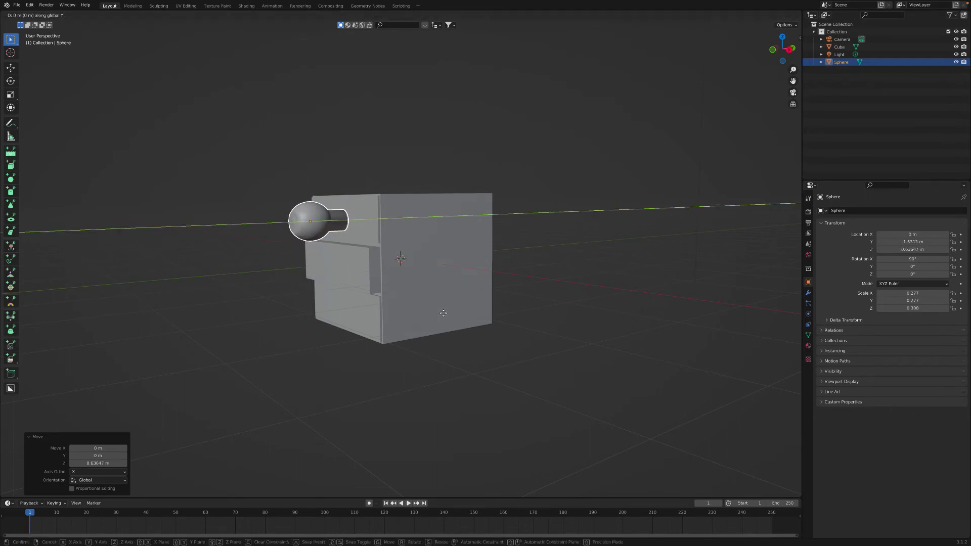
{"action": "left_click", "coordinate": [454, 312]}
- Scale the knob down by about 0.51 and move it about 0.14 m along Y against the top drawer
{"action": "key", "text": "s"}
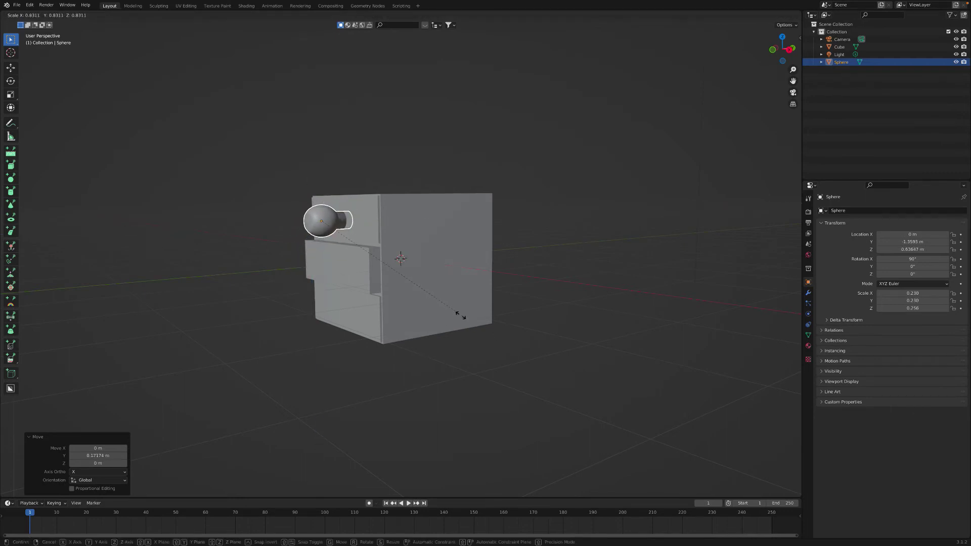
{"action": "left_click", "coordinate": [409, 294]}
{"action": "middle_click_drag", "start_coordinate": [411, 296], "coordinate": [428, 313]}
{"action": "key", "text": "g"}
{"action": "key", "text": "y"}
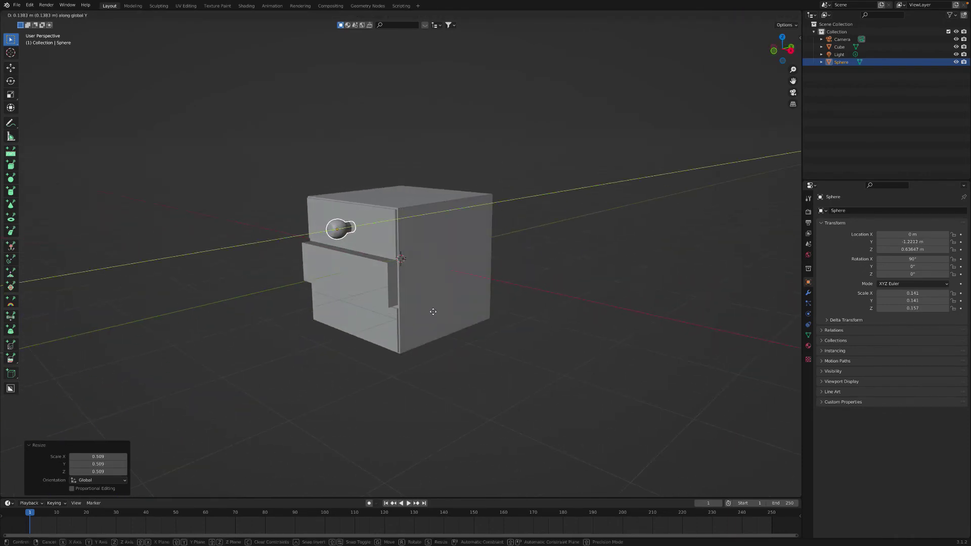
{"action": "left_click", "coordinate": [433, 312]}
{"action": "middle_click_drag", "start_coordinate": [432, 312], "coordinate": [430, 314]}
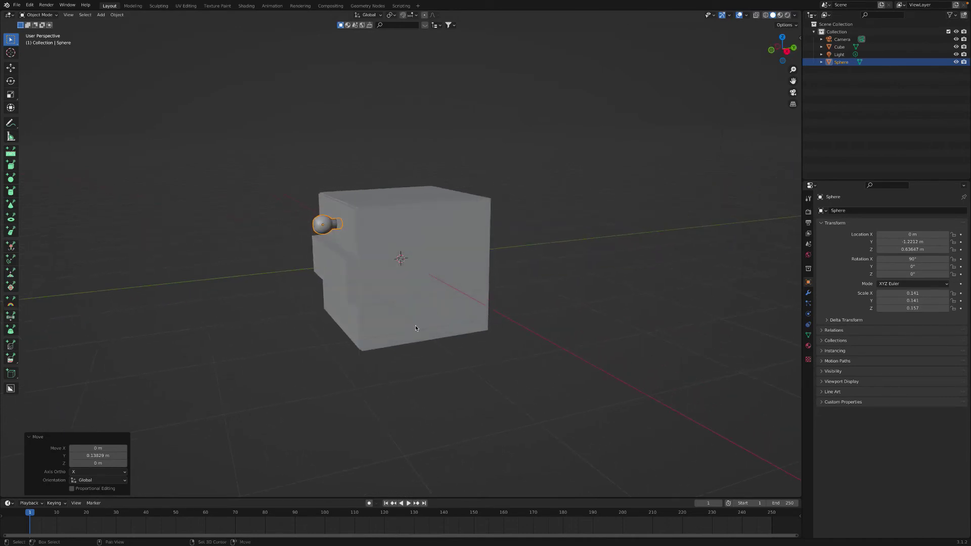
- Duplicate the knob about 0.66 m down along Z and pull it about 0.11 m outward along Y for the middle drawer
{"action": "key", "text": "shift+d"}
{"action": "key", "text": "z"}
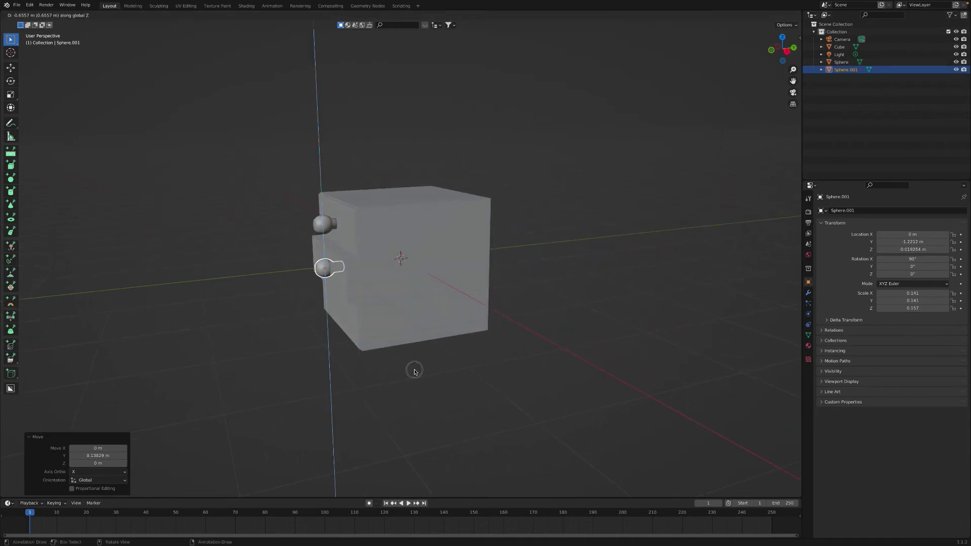
{"action": "key", "text": "y"}
{"action": "left_click", "coordinate": [411, 372]}
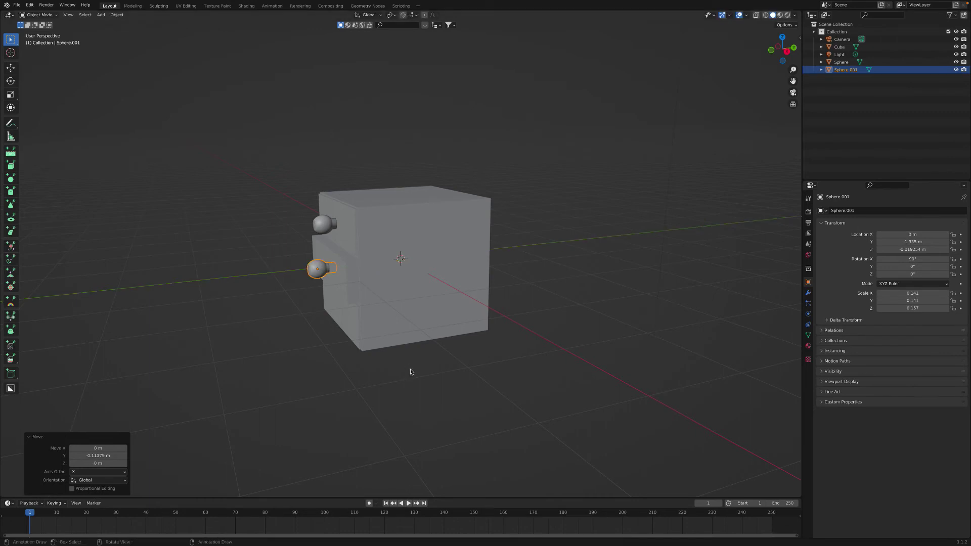
- Duplicate the middle knob about 0.65 m down to the bottom drawer and move the copy about 0.14 m inward along Y
{"action": "key", "text": "shift+d"}
{"action": "key", "text": "z"}
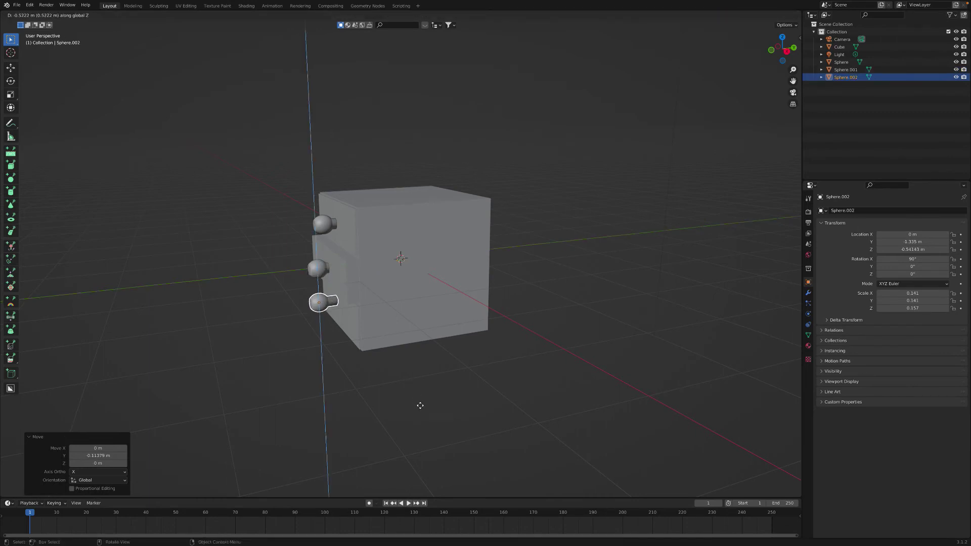
{"action": "left_click", "coordinate": [429, 401]}
{"action": "scroll", "coordinate": [429, 401], "scroll_direction": "left", "scroll_amount": 5}
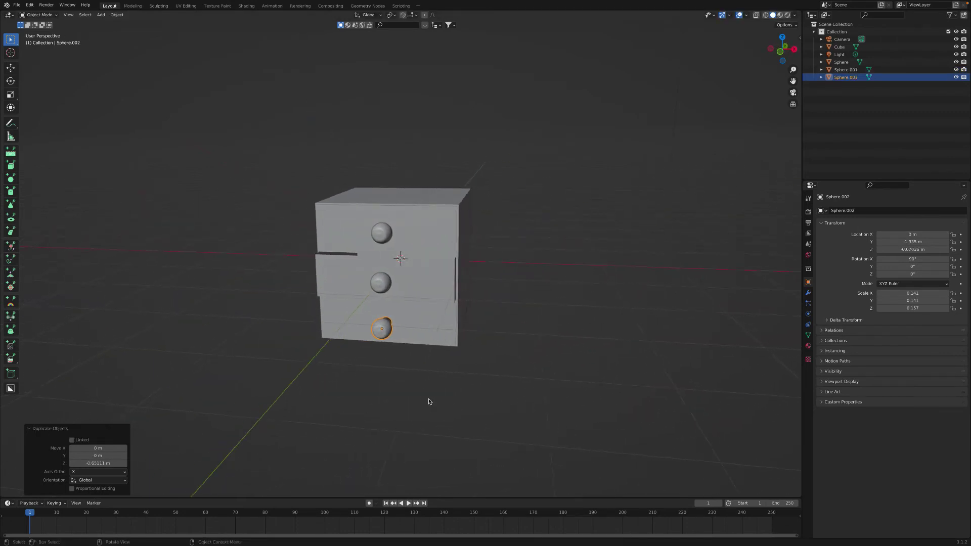
{"action": "scroll", "coordinate": [429, 402], "scroll_direction": "right", "scroll_amount": 3}
{"action": "middle_click_drag", "start_coordinate": [429, 402], "coordinate": [429, 399]}
{"action": "key", "text": "g"}
{"action": "key", "text": "y"}
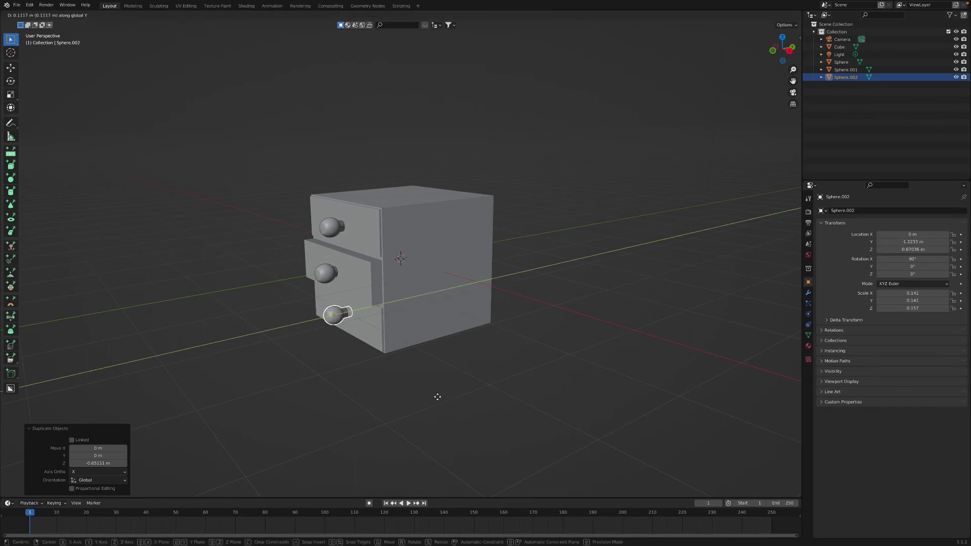
{"action": "left_click", "coordinate": [439, 396]}
{"action": "middle_click_drag", "start_coordinate": [438, 396], "coordinate": [440, 399]}
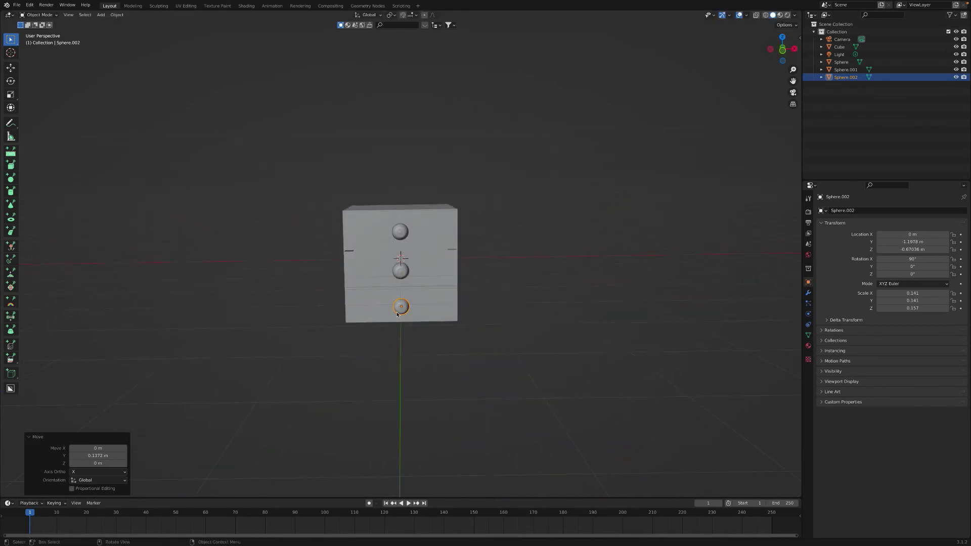
- Select all three knobs, scale them together by about 0.88 and join them into one object
{"action": "left_click", "coordinate": [400, 271], "text": "shift"}
{"action": "left_click", "coordinate": [396, 236], "text": "shift"}
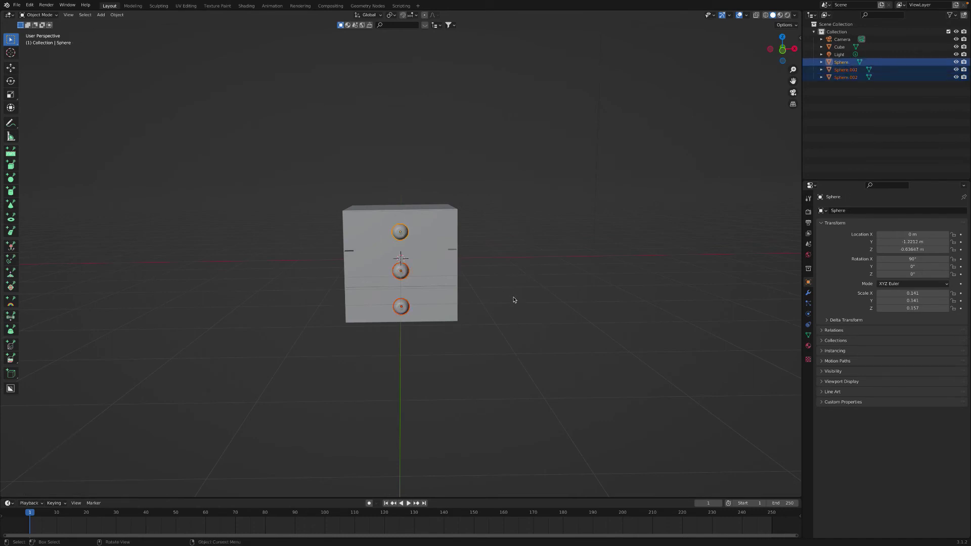
{"action": "key", "text": "s"}
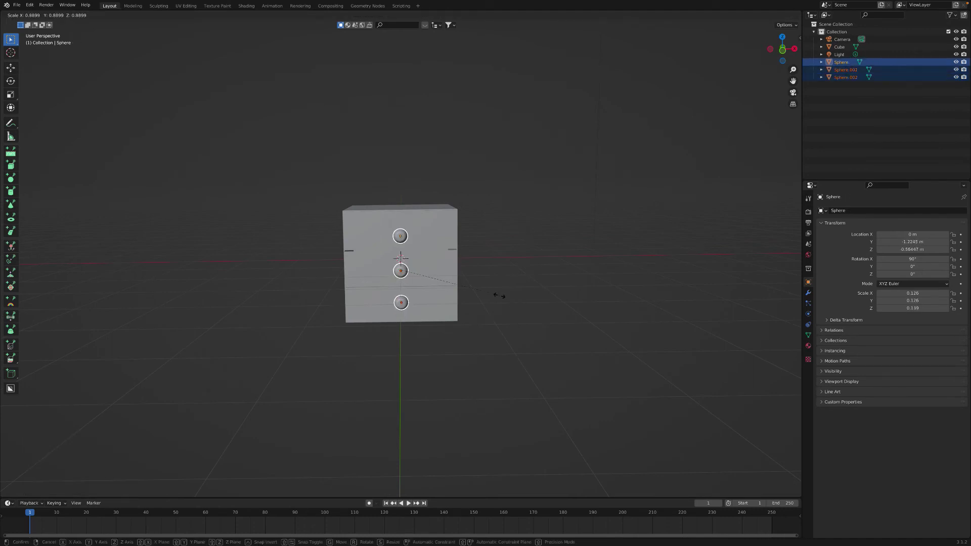
{"action": "left_click", "coordinate": [500, 295]}
{"action": "mouse_move", "coordinate": [509, 310]}
{"action": "middle_mouse_down"}
{"action": "mouse_move", "coordinate": [516, 351]}
{"action": "mouse_move", "coordinate": [506, 324]}
{"action": "middle_mouse_up"}
{"action": "key", "text": "ctrl+j"}
- Move the joined knobs slightly along Y so their stems sit deeper in the drawer fronts
{"action": "key", "text": "g"}
{"action": "key", "text": "y"}
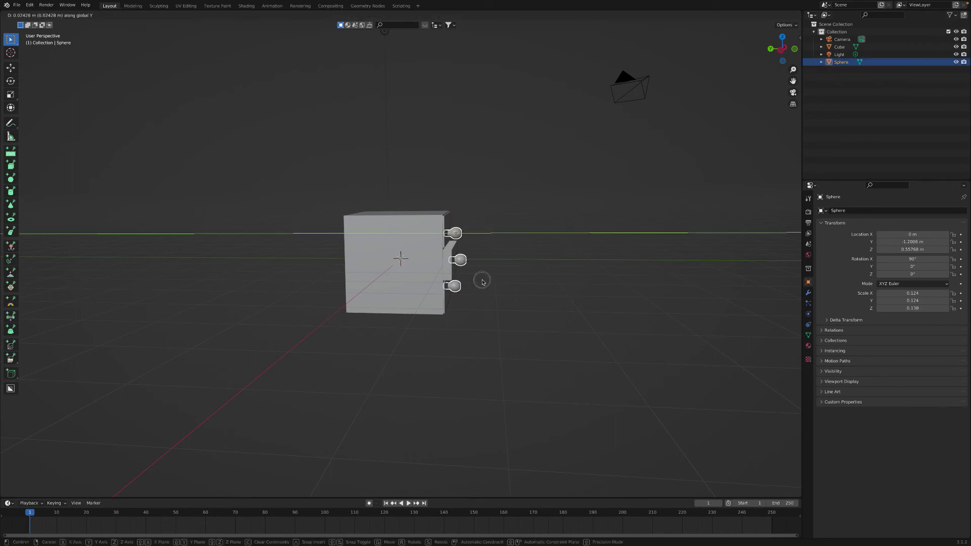
{"action": "left_click", "coordinate": [482, 282]}
{"action": "middle_click_drag", "start_coordinate": [482, 282], "coordinate": [445, 304]}
- Join the knobs to the cube as one object and raise it about 0.95 m along Z
{"action": "left_click", "coordinate": [381, 299]}
{"action": "left_click", "coordinate": [417, 303], "text": "shift"}
{"action": "key", "text": "ctrl+j"}
{"action": "key", "text": "g"}
{"action": "key", "text": "z"}
{"action": "left_click", "coordinate": [469, 306]}
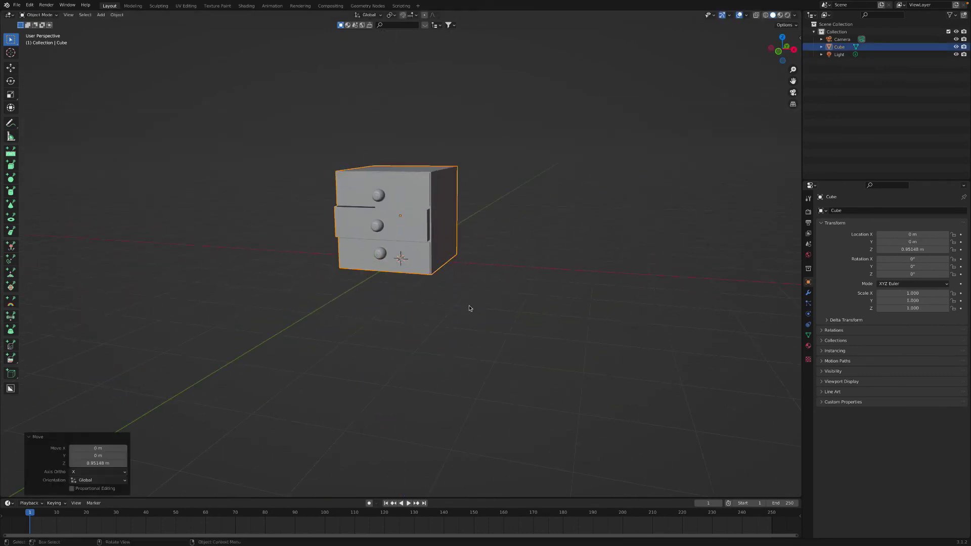
- Switch the viewport to Material Preview shading and add a floor plane scaled to 20
{"action": "scroll", "coordinate": [469, 306], "scroll_direction": "down", "scroll_amount": 2}
{"action": "left_click", "coordinate": [780, 15]}
{"action": "key", "text": "shift+a"}
{"action": "left_click", "coordinate": [466, 296]}
{"action": "middle_click_drag", "start_coordinate": [439, 297], "coordinate": [494, 290]}
{"action": "key", "text": "s"}
{"action": "key", "text": "2"}
{"action": "key", "text": "0"}
{"action": "key", "text": "Return"}
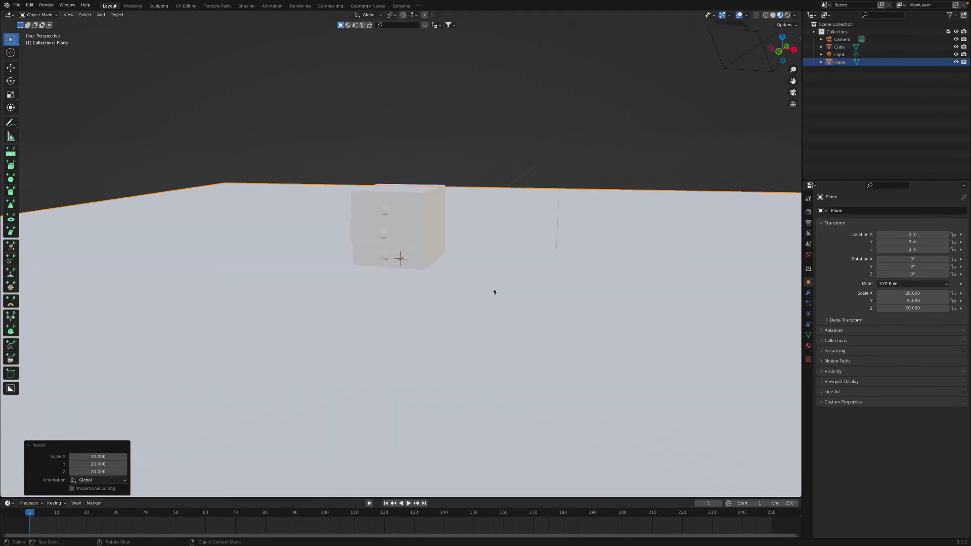
- Give the plane a new material with a dark base color and lower its roughness
{"action": "left_click", "coordinate": [808, 345]}
{"action": "left_click", "coordinate": [884, 243]}
{"action": "left_click", "coordinate": [934, 323]}
{"action": "left_click", "coordinate": [949, 256]}
{"action": "left_click_drag", "start_coordinate": [926, 424], "coordinate": [927, 424]}
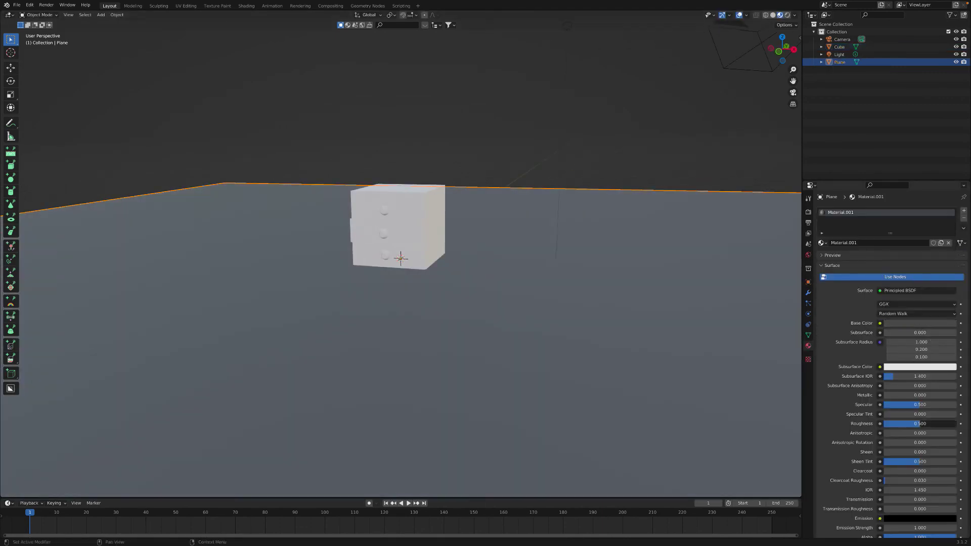
- Change the drawer cabinet's material to Diffuse BSDF and set its color to orange-brown
{"action": "left_click", "coordinate": [401, 258]}
{"action": "left_click", "coordinate": [905, 290]}
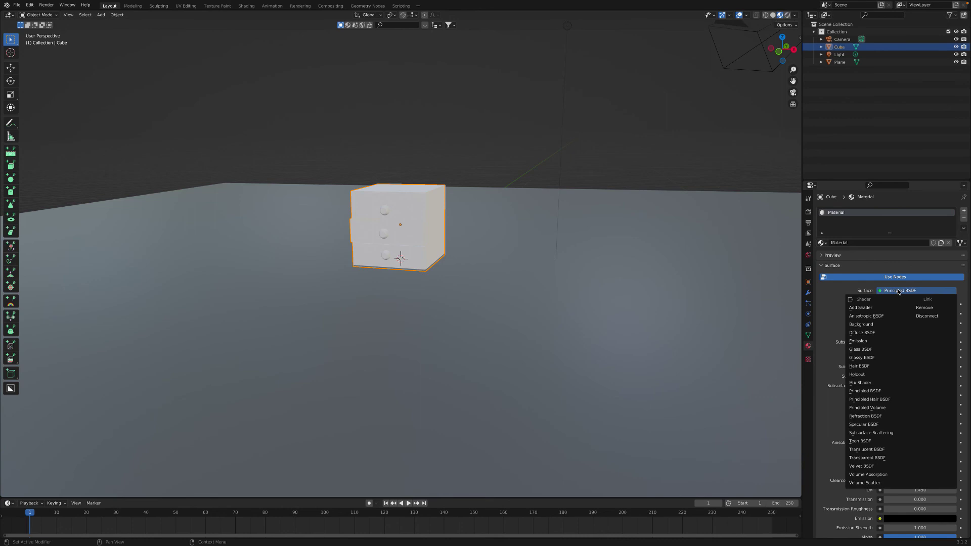
{"action": "left_click", "coordinate": [875, 333]}
{"action": "left_click", "coordinate": [926, 304]}
{"action": "left_click_drag", "start_coordinate": [918, 225], "coordinate": [934, 242]}
{"action": "left_click_drag", "start_coordinate": [952, 201], "coordinate": [952, 220]}
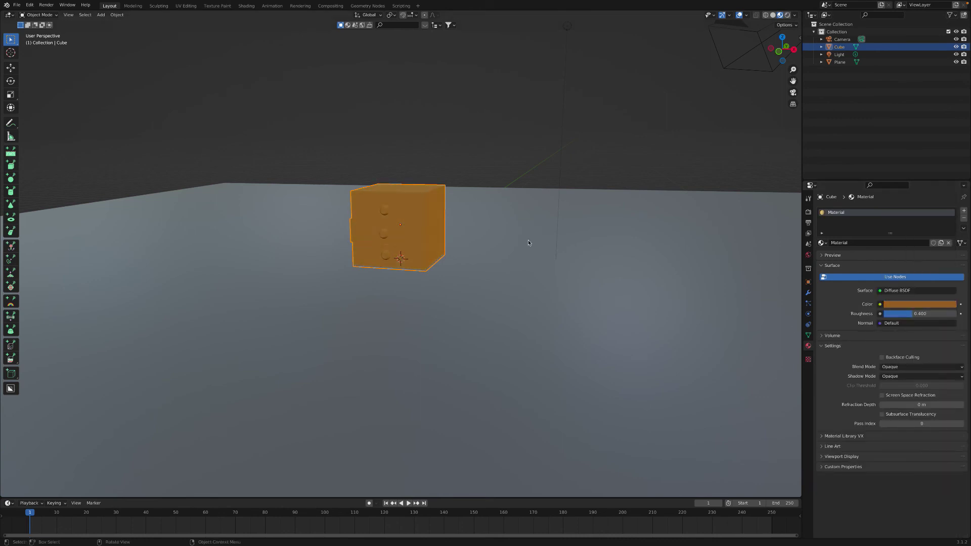
- Switch to Rendered shading, lower the light about 2 m along Z and move it about 8 m along negative Y
{"action": "mouse_move", "coordinate": [528, 242]}
{"action": "middle_mouse_down"}
{"action": "mouse_move", "coordinate": [511, 244]}
{"action": "mouse_move", "coordinate": [529, 249]}
{"action": "middle_mouse_up"}
{"action": "left_click", "coordinate": [787, 14]}
{"action": "left_click", "coordinate": [586, 201]}
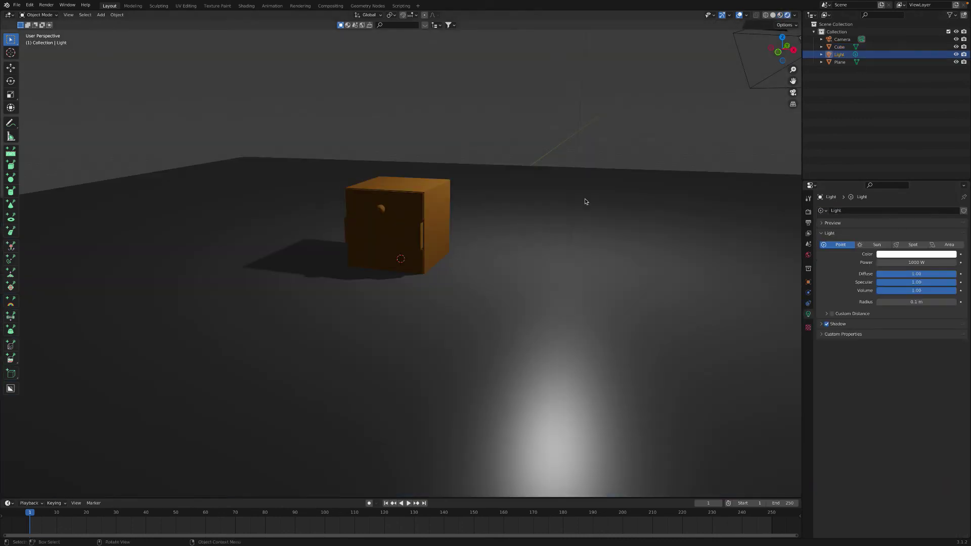
{"action": "key", "text": "g"}
{"action": "key", "text": "z"}
{"action": "left_click", "coordinate": [557, 312]}
{"action": "key", "text": "g"}
{"action": "key", "text": "y"}
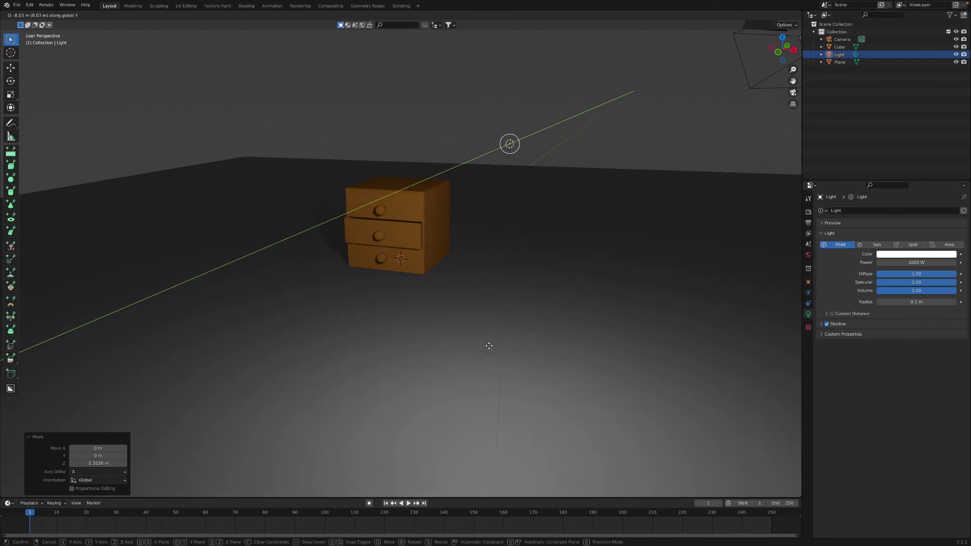
{"action": "key", "text": "Return"}
{"action": "scroll", "coordinate": [547, 316], "scroll_direction": "left", "scroll_amount": 10}
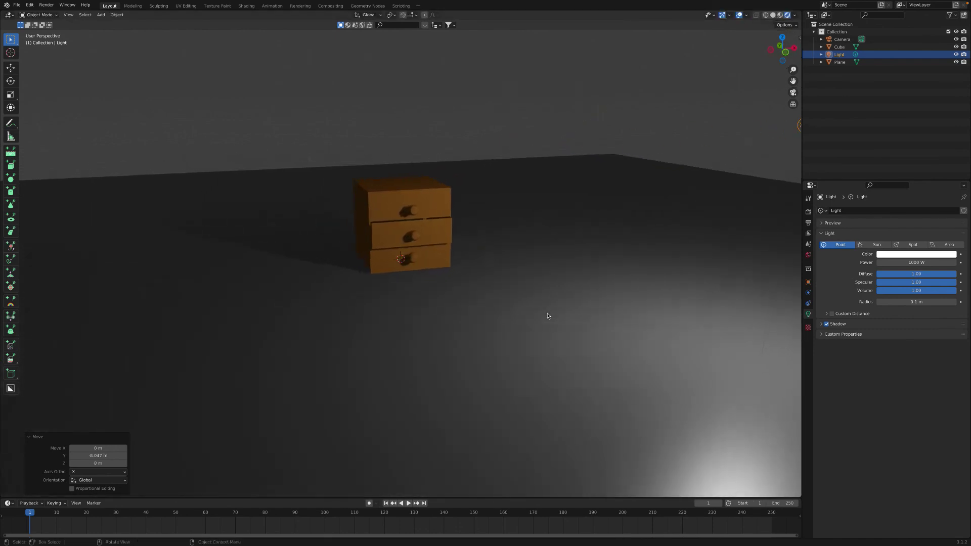